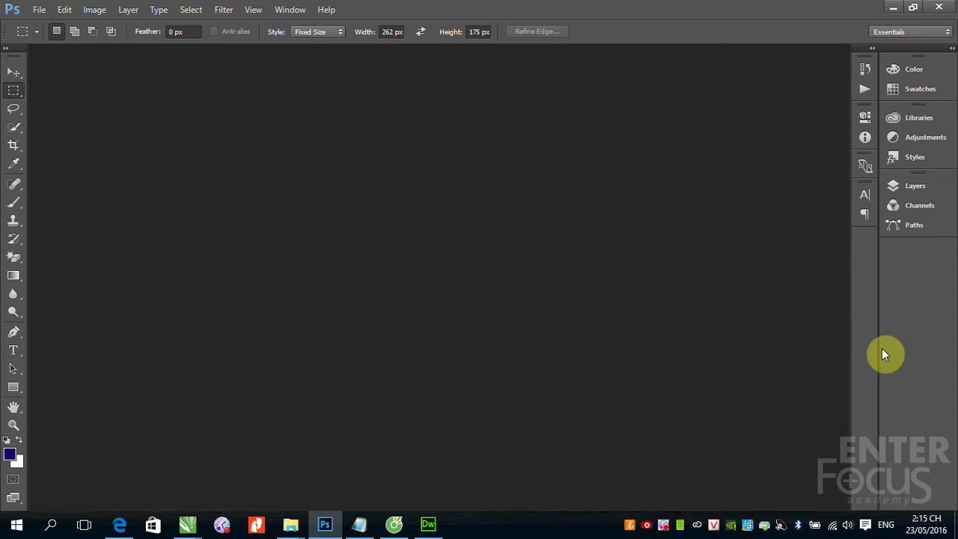
# Collapse the right-hand panel dock with Color, Layers and Paths down to icons
pyautogui.moveTo(878, 349); pyautogui.dragTo(924, 349)
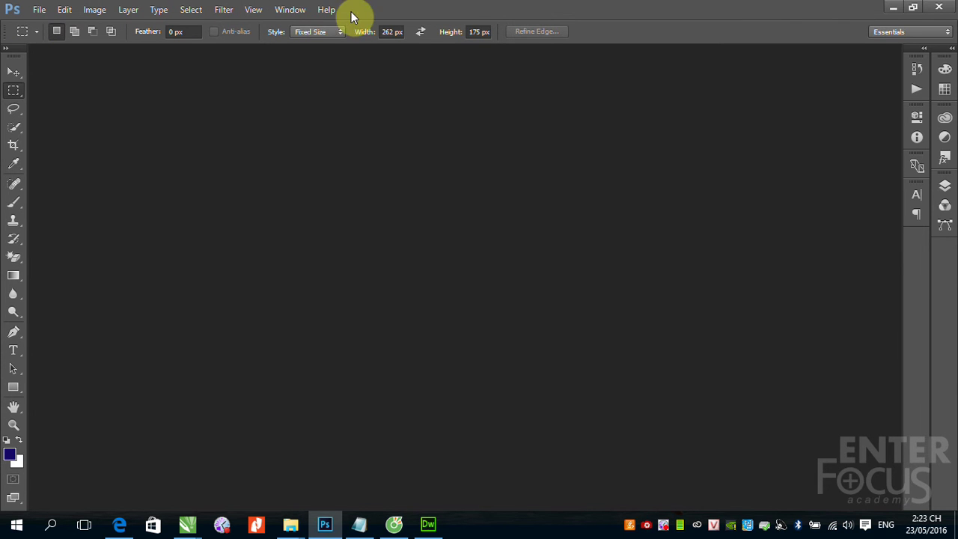
# Look over the Window menu without choosing a panel, then switch to the Move tool
pyautogui.click(291, 11)
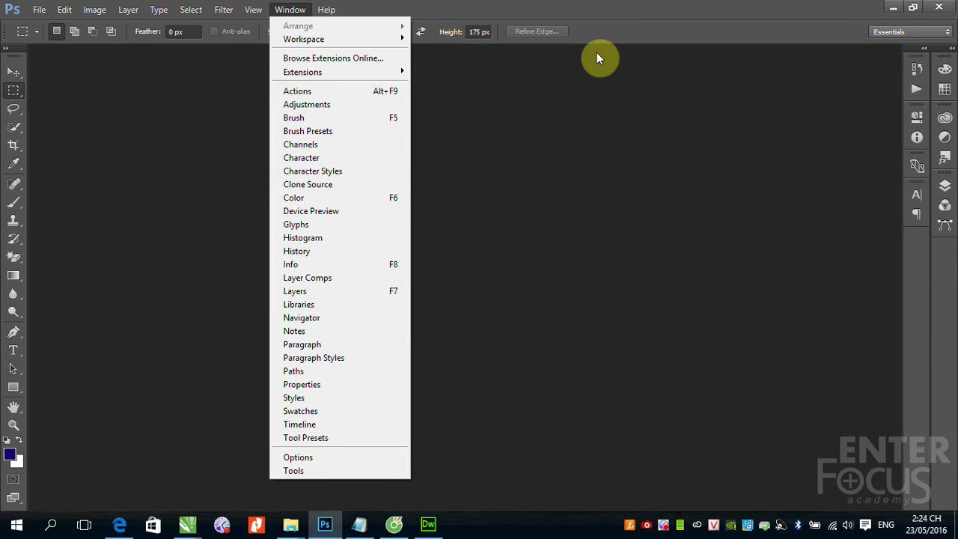
pyautogui.click(607, 9)
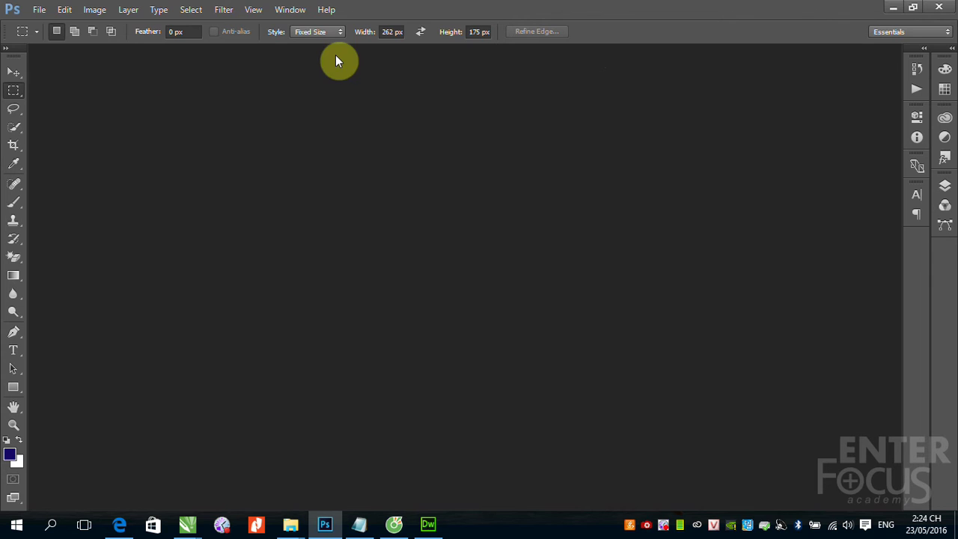
pyautogui.click(14, 72)
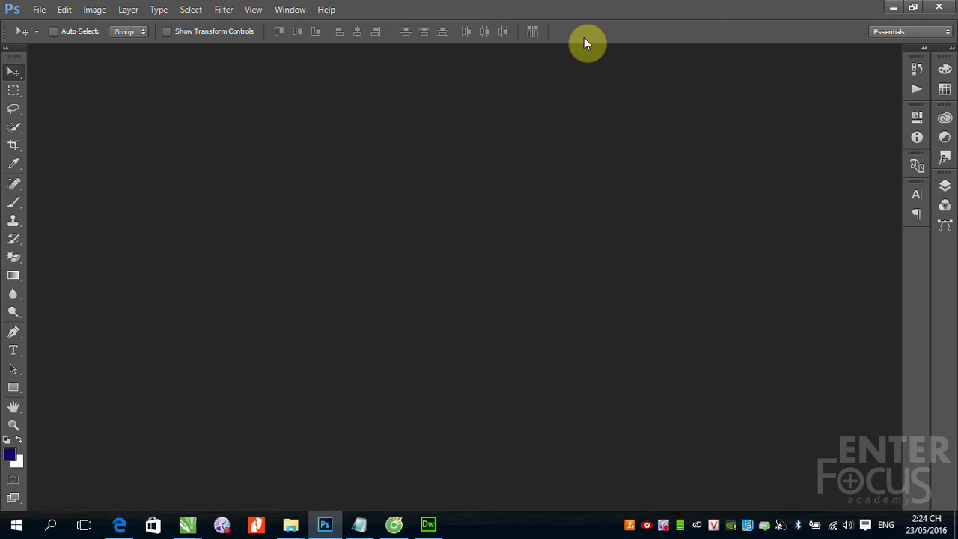
# Step through Rectangular Marquee and Lasso to the Crop tool, preset to 262 × 175 px at 72 px/in
pyautogui.click(15, 90)
pyautogui.click(12, 109)
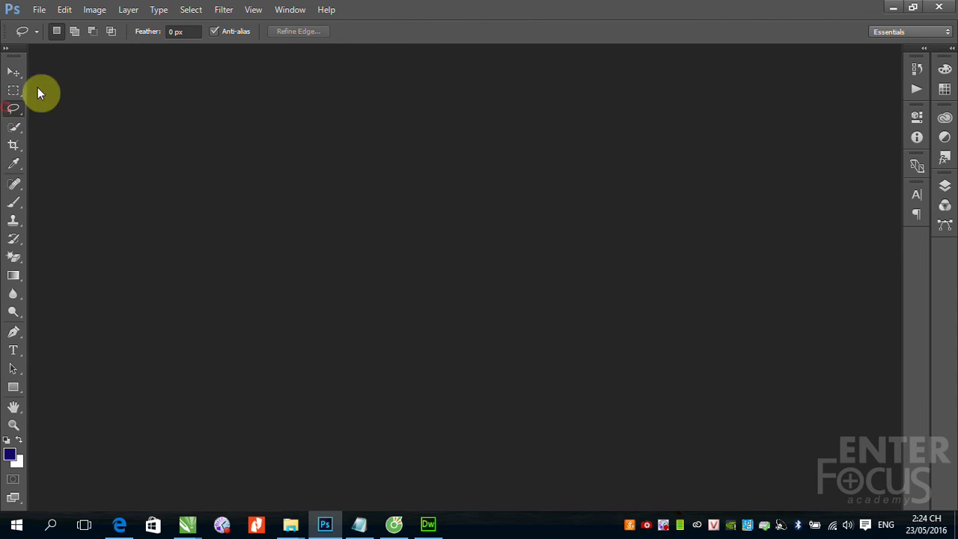
pyautogui.click(14, 150)
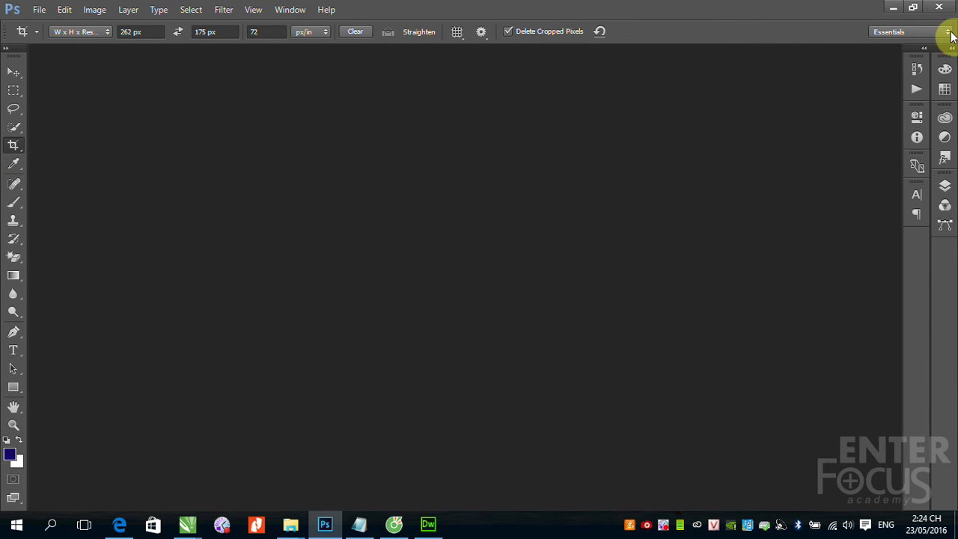
# Show the workspace presets: Essentials, Motion, Painting, Photography and Typography
pyautogui.click(947, 32)
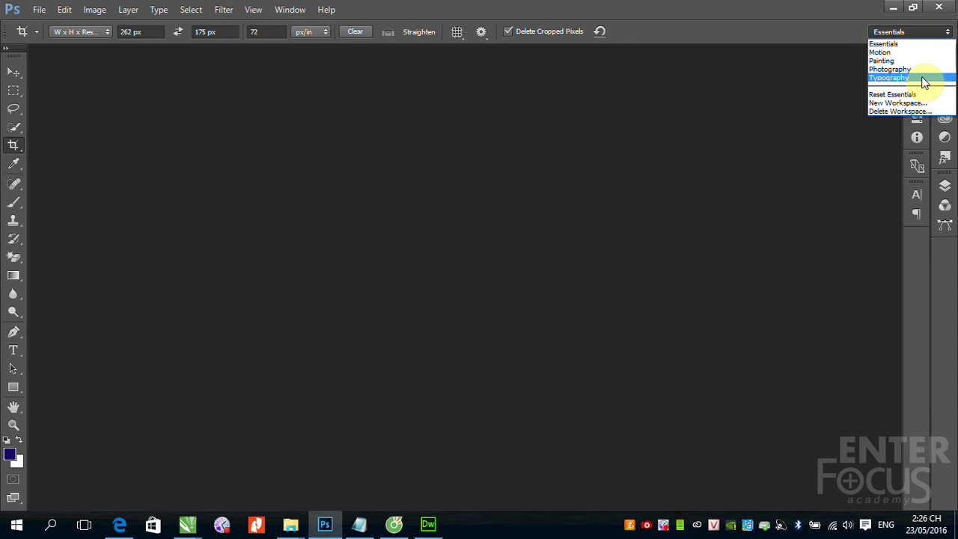
# Switch the workspace from Essentials to Motion, then to Painting
pyautogui.click(905, 44)
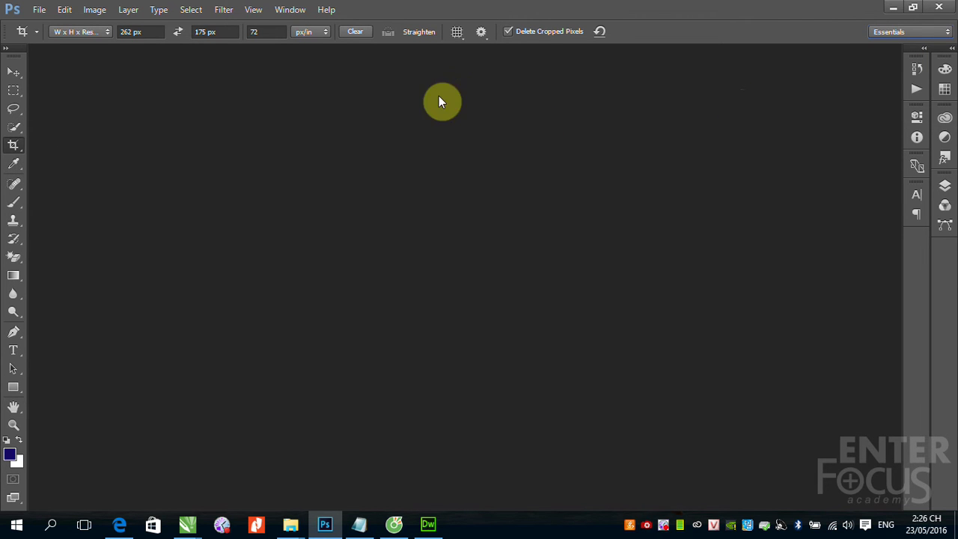
pyautogui.click(946, 32)
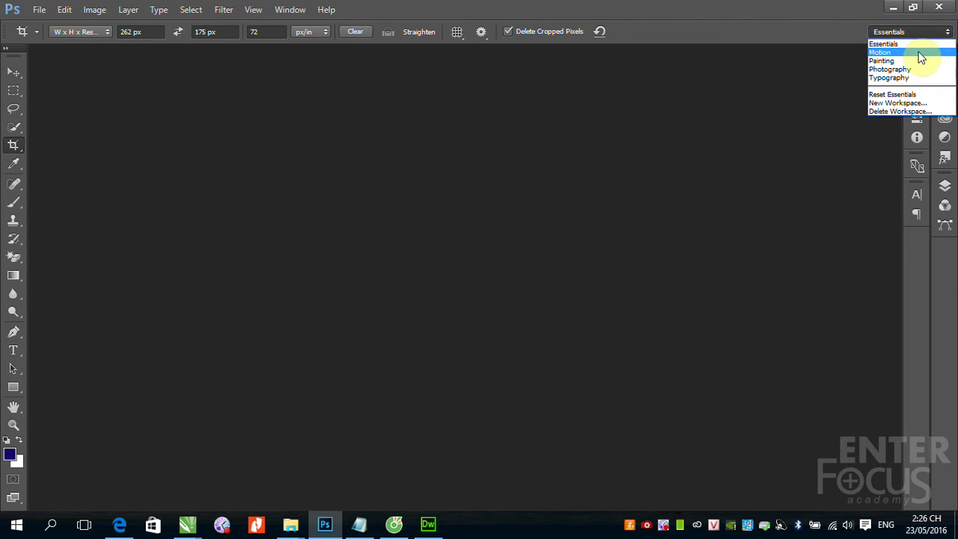
pyautogui.click(920, 52)
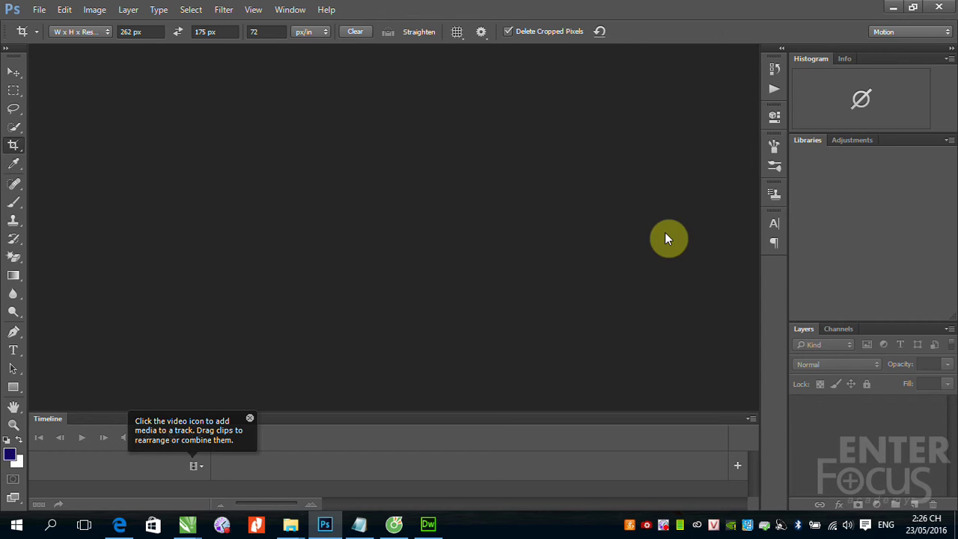
pyautogui.click(941, 32)
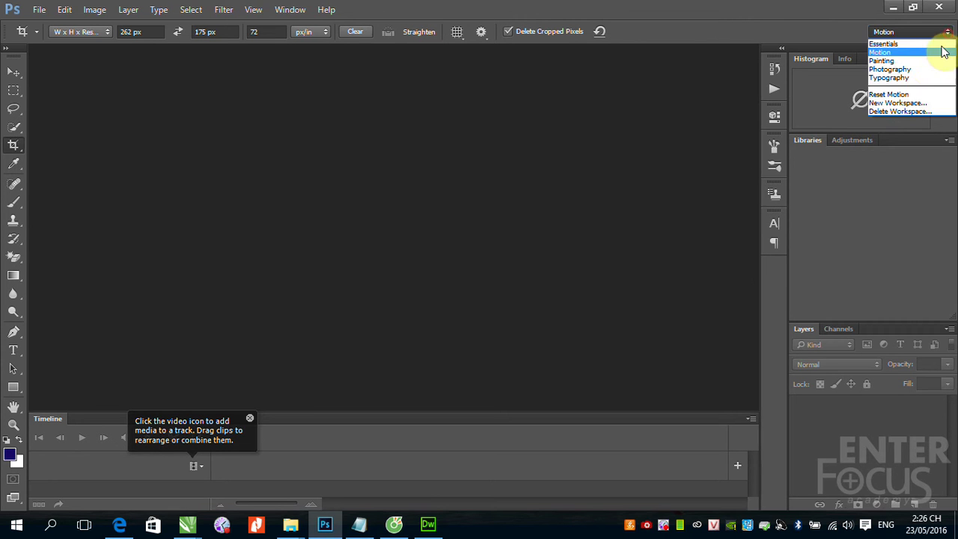
pyautogui.click(925, 61)
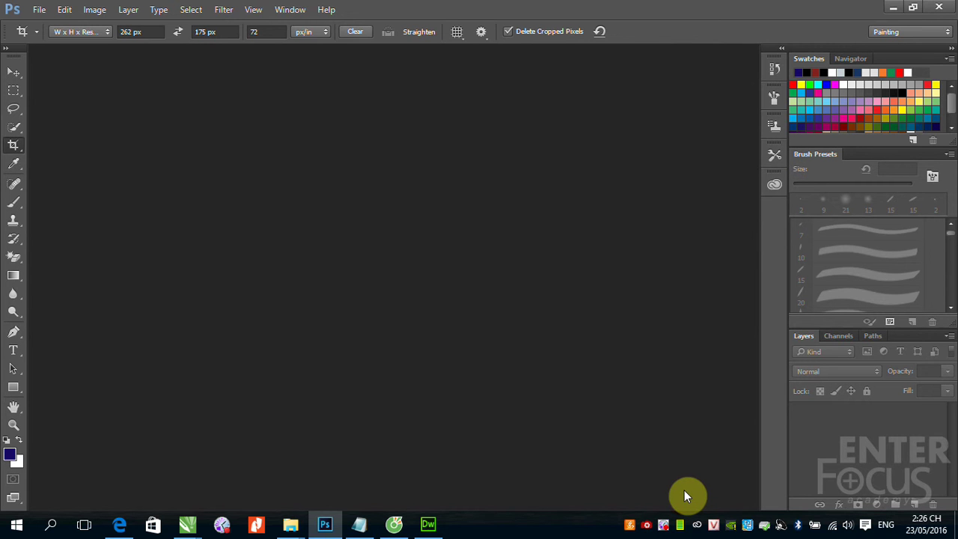
# Switch the workspace to Photography, then to Typography
pyautogui.click(947, 32)
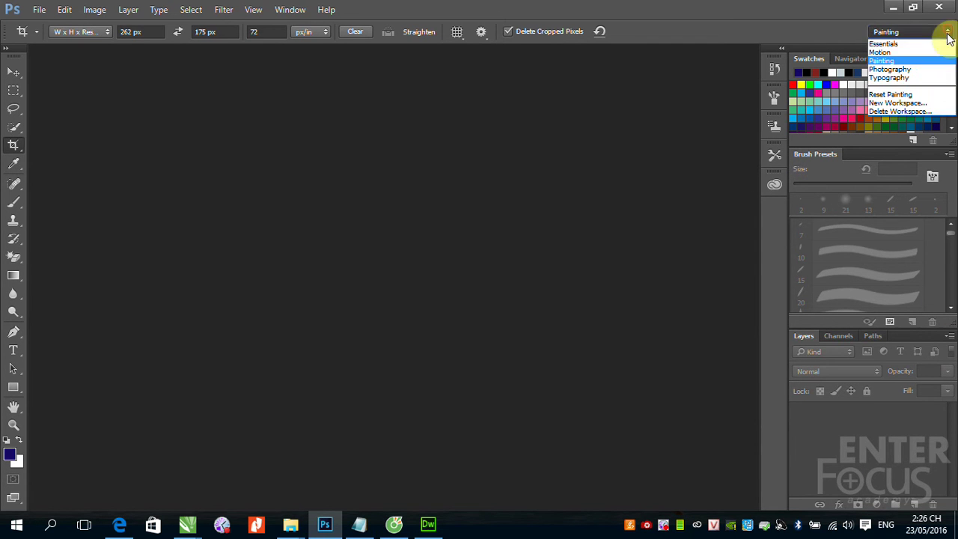
pyautogui.click(913, 69)
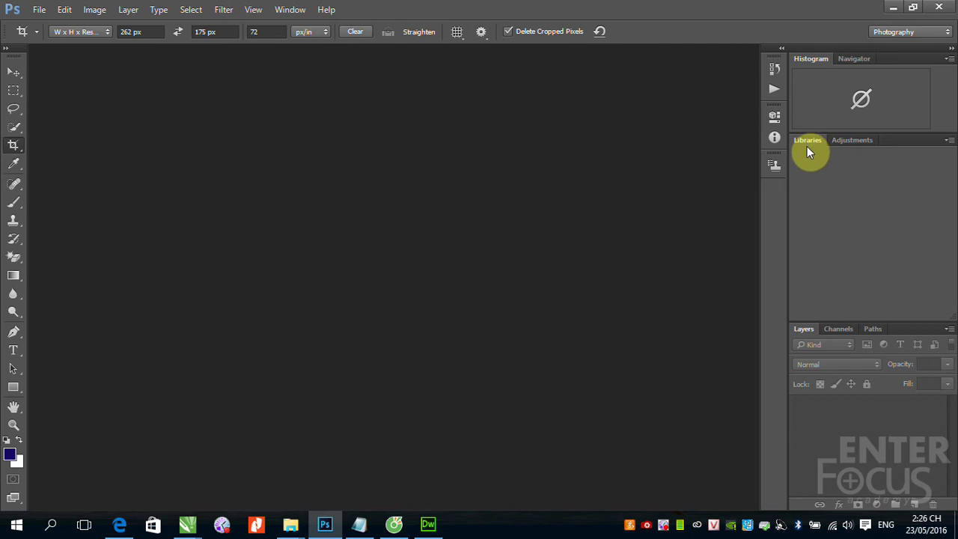
pyautogui.click(947, 32)
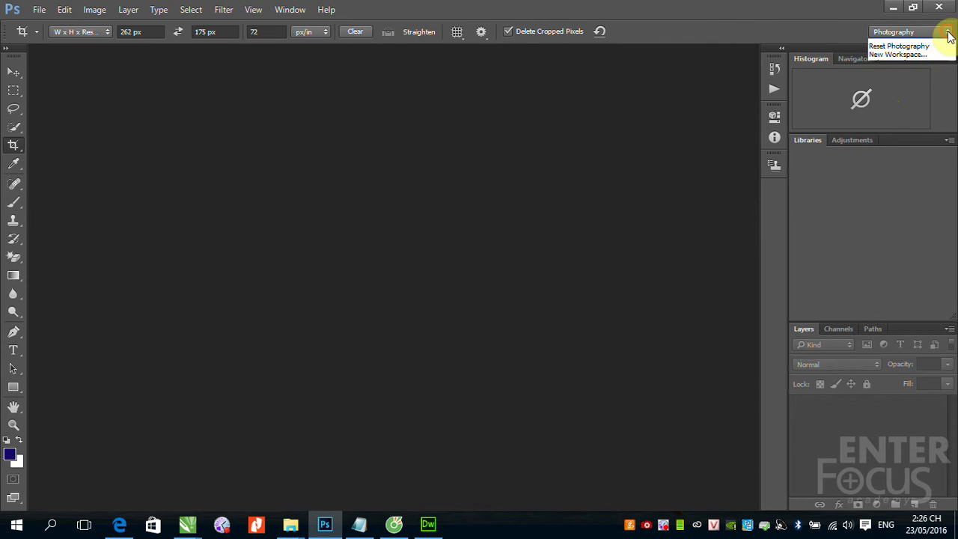
pyautogui.click(914, 80)
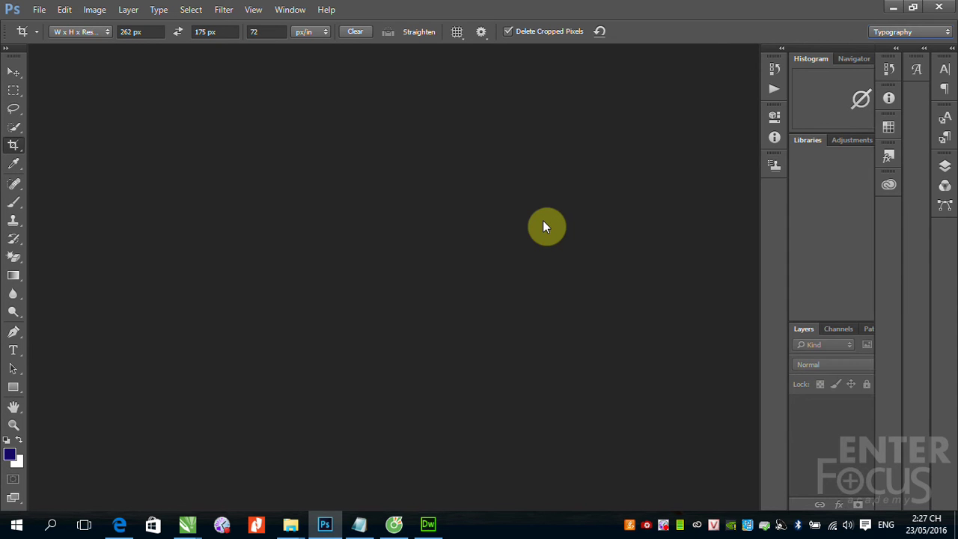
# Expand the Glyphs and Character panels, then return to the Essentials workspace
pyautogui.click(951, 50)
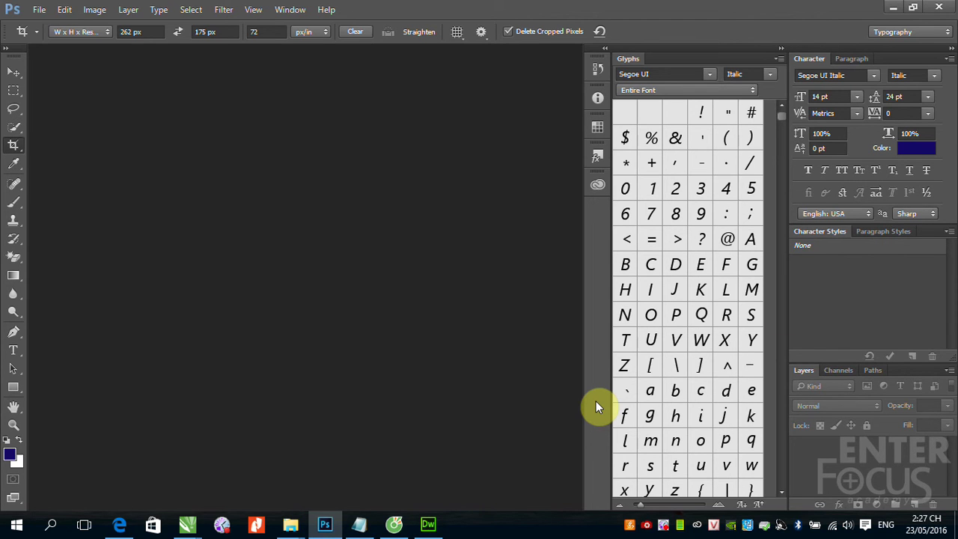
pyautogui.click(948, 33)
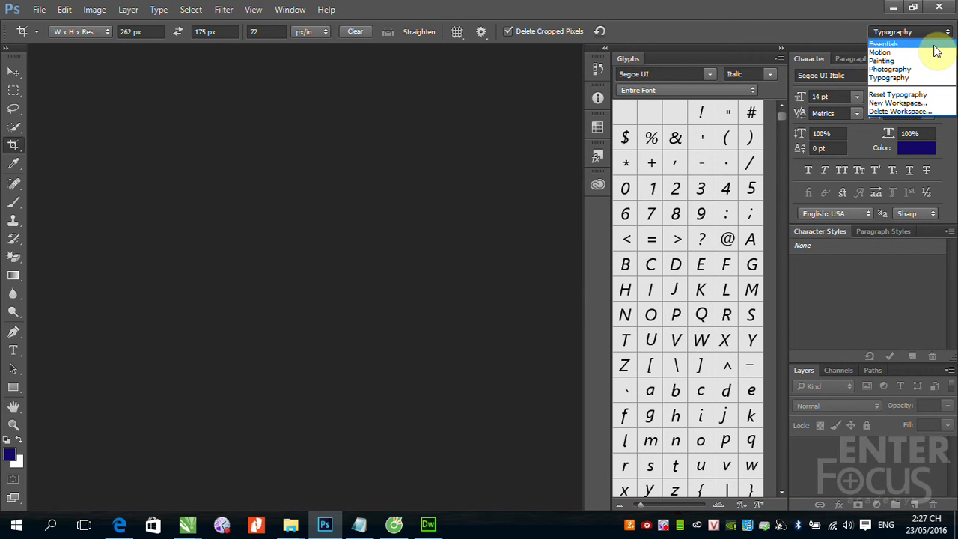
pyautogui.click(934, 45)
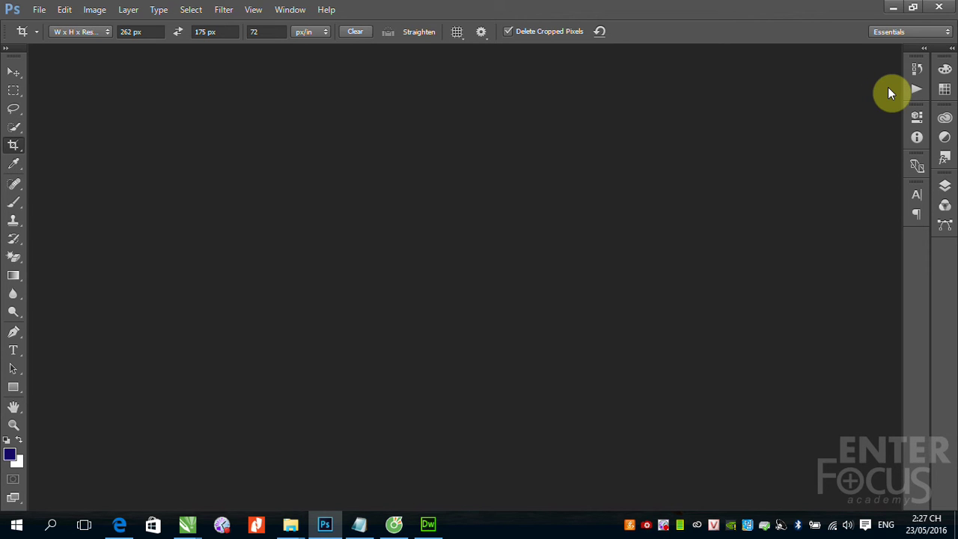
# Start a New Workspace, cancel it unsaved, and reopen the workspace list
pyautogui.click(948, 34)
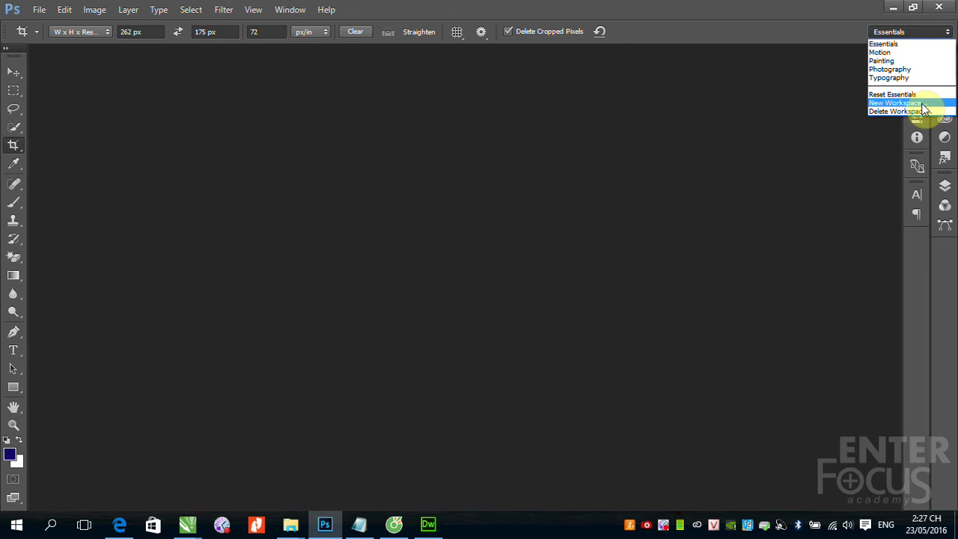
pyautogui.click(883, 110)
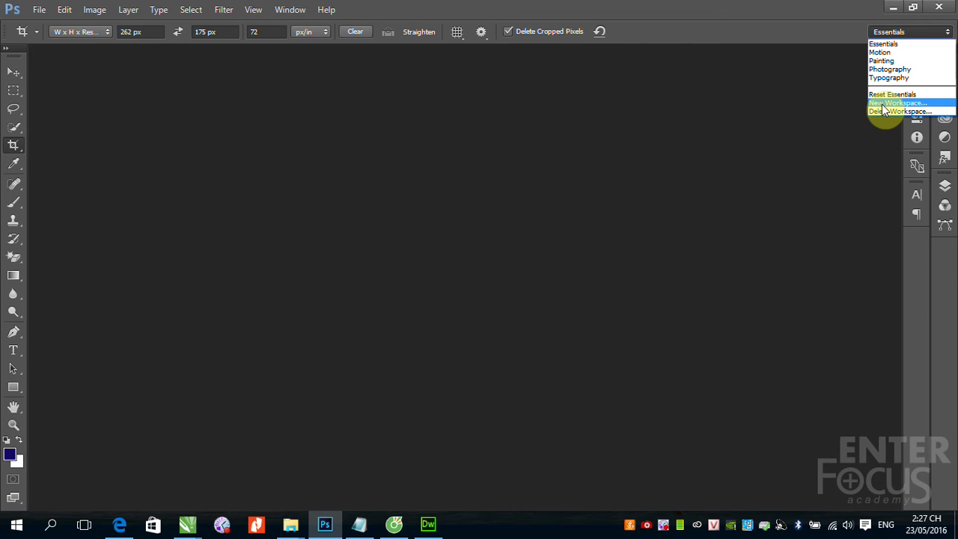
pyautogui.click(885, 105)
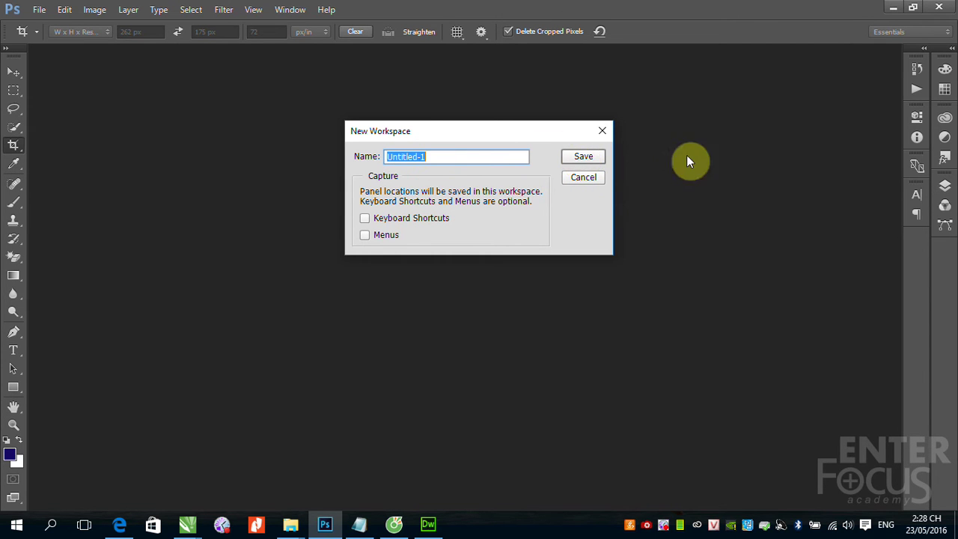
pyautogui.click(585, 183)
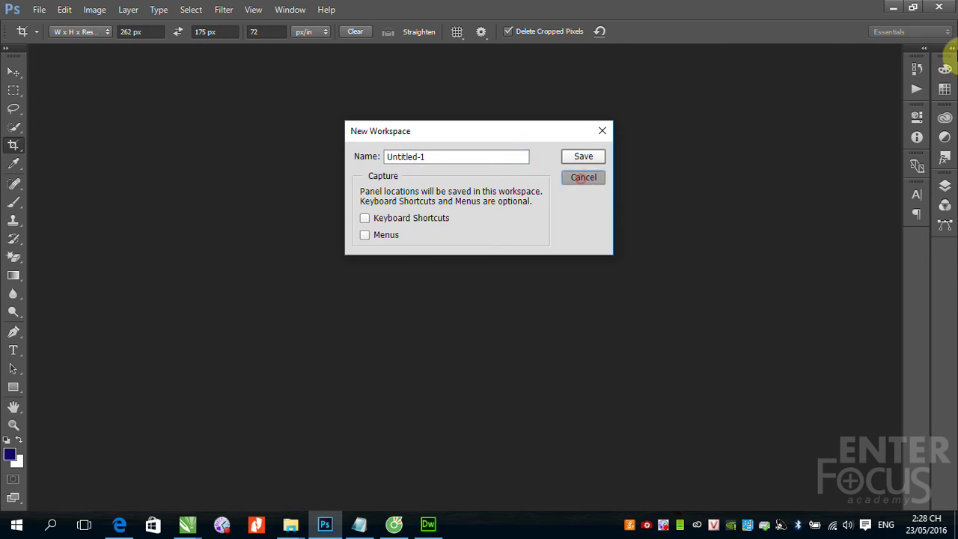
pyautogui.click(927, 32)
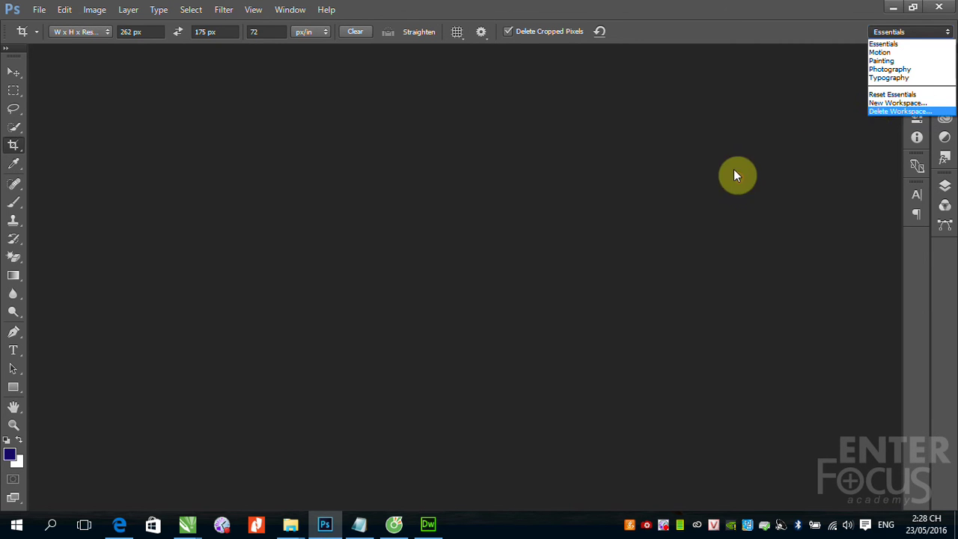
# Dismiss the workspace list without choosing a workspace
pyautogui.click(672, 166)
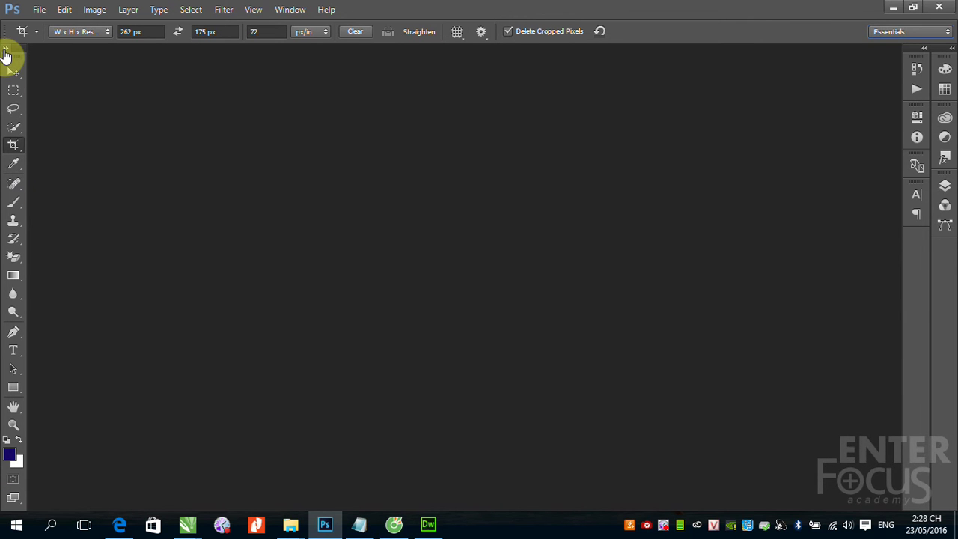
pyautogui.click(5, 50)
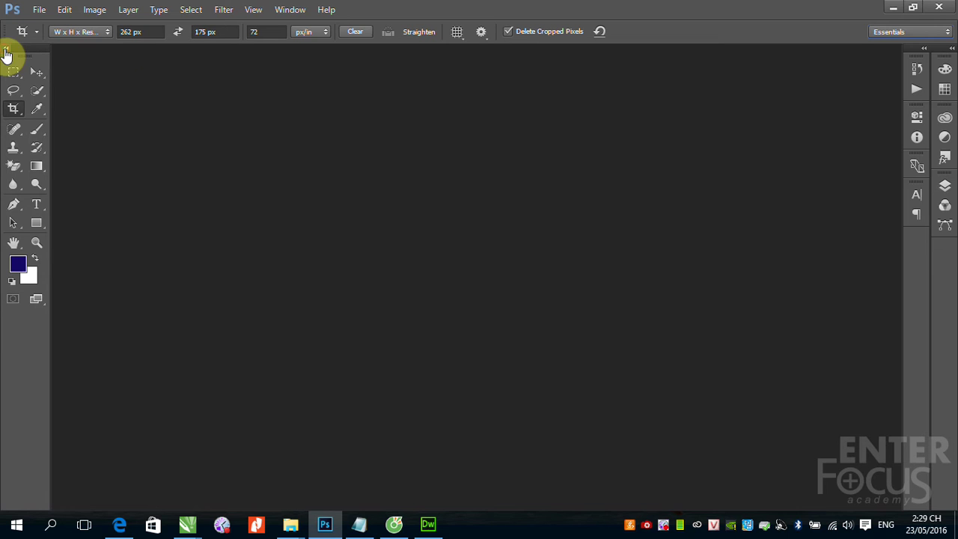
pyautogui.click(8, 51)
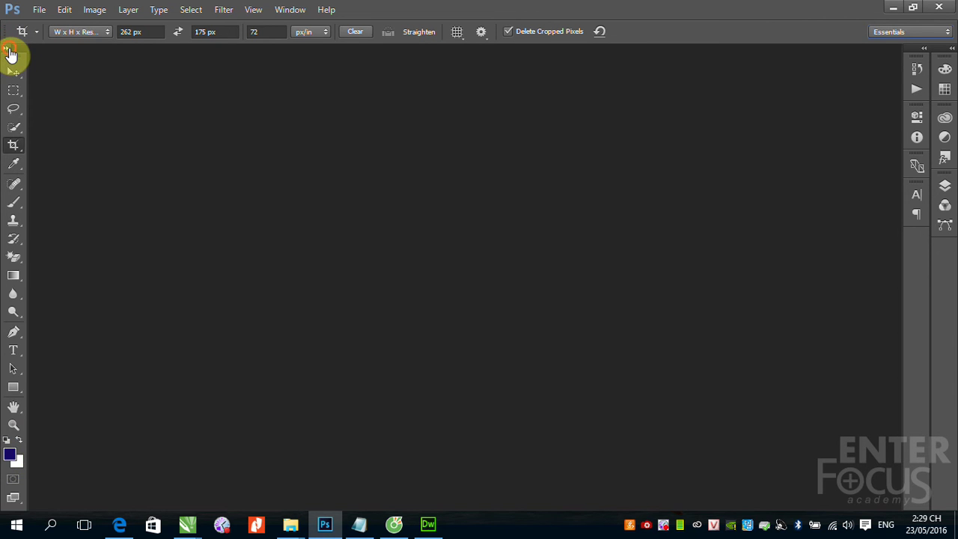
pyautogui.click(8, 50)
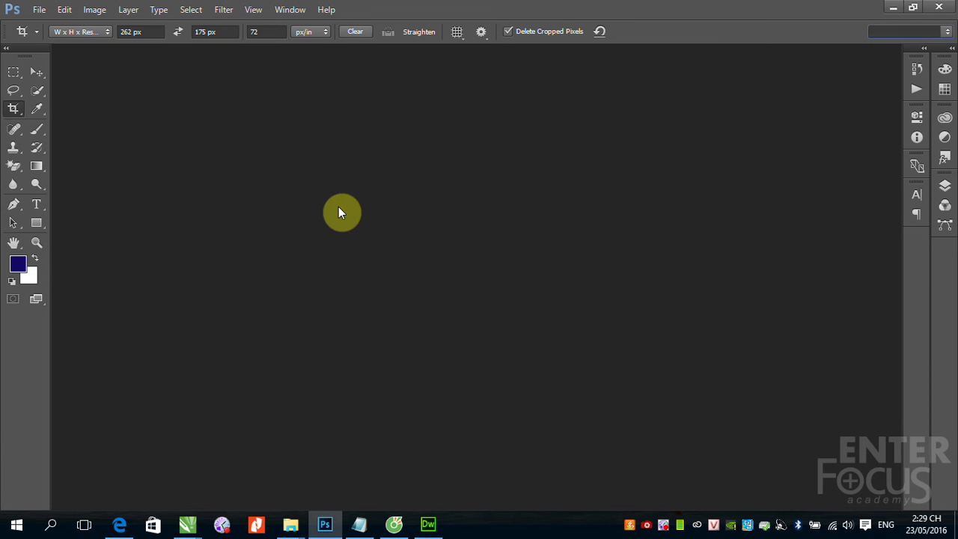
# Switch to the Move tool and toggle all panels hidden and shown with Tab repeatedly
pyautogui.press('Return')
pyautogui.click(34, 75)
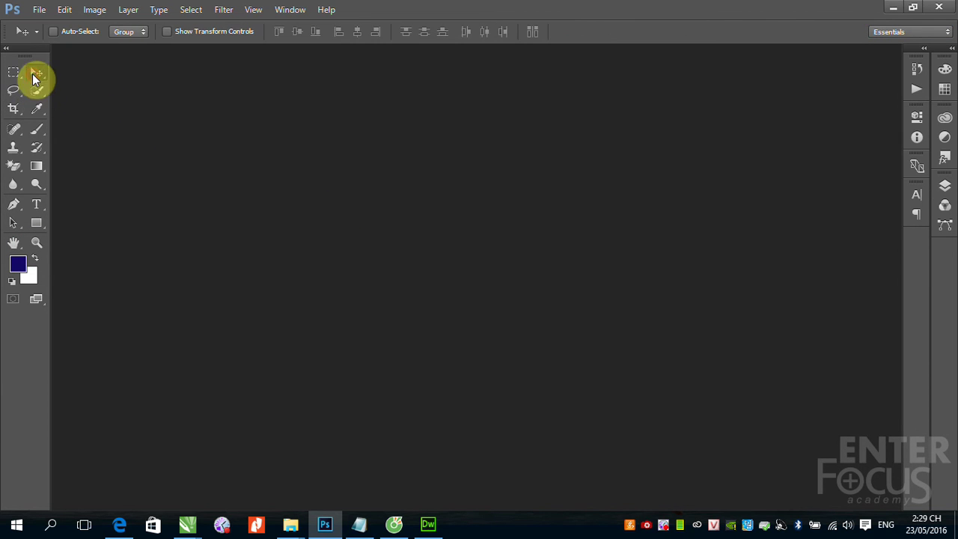
pyautogui.press('Tab')
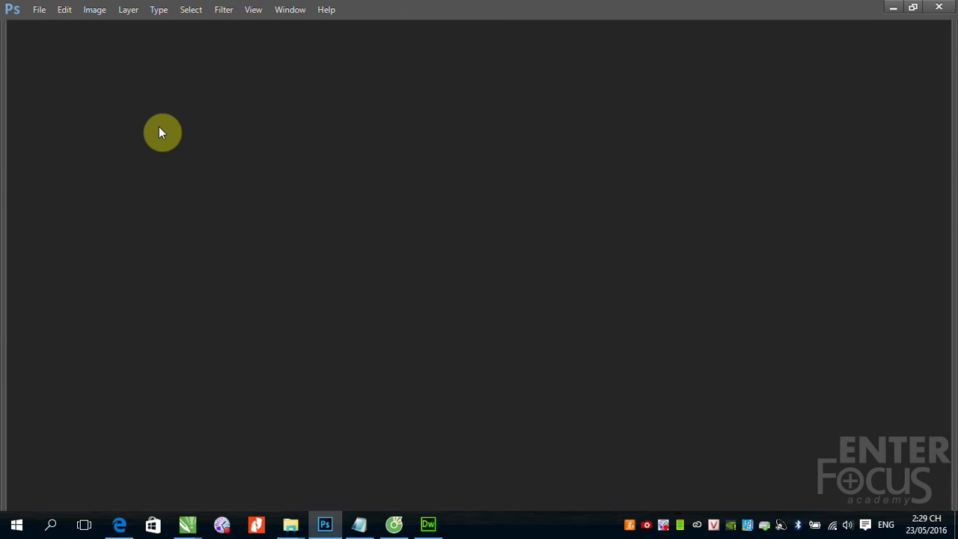
pyautogui.press('Tab')
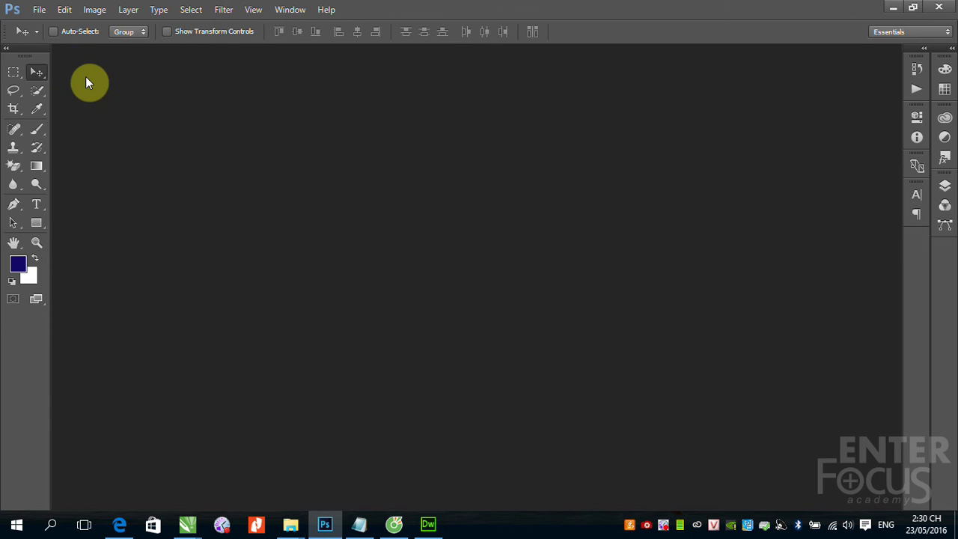
pyautogui.press('Tab')
pyautogui.moveTo(25, 150)
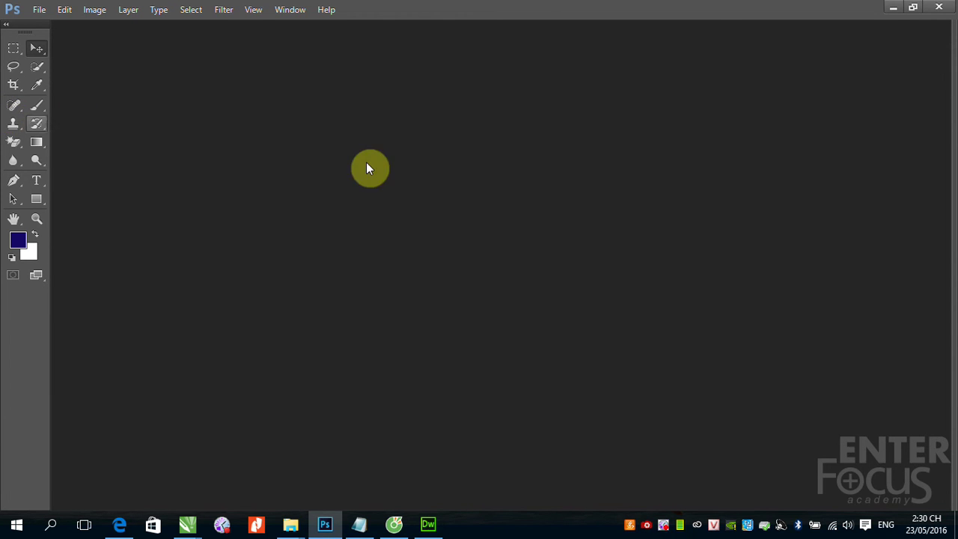
pyautogui.press('Tab')
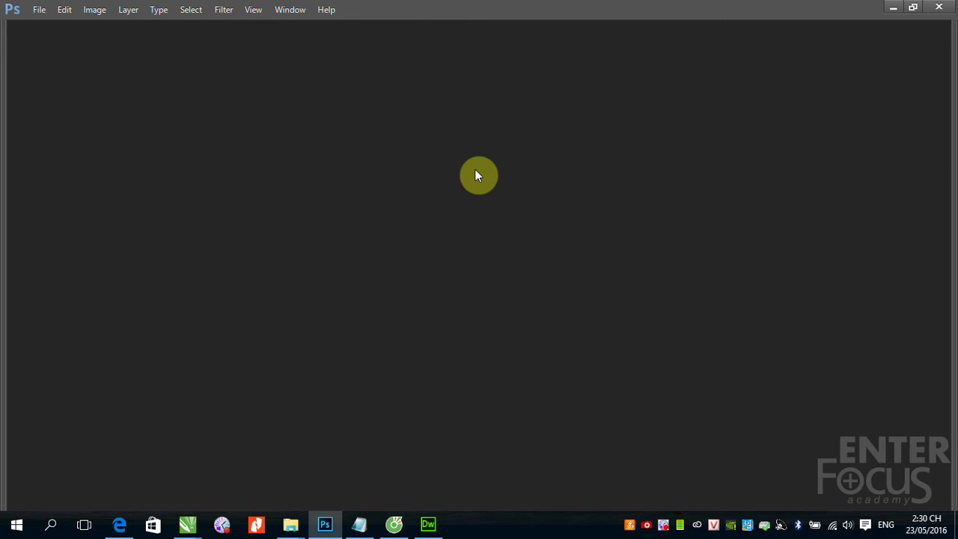
pyautogui.press('Tab')
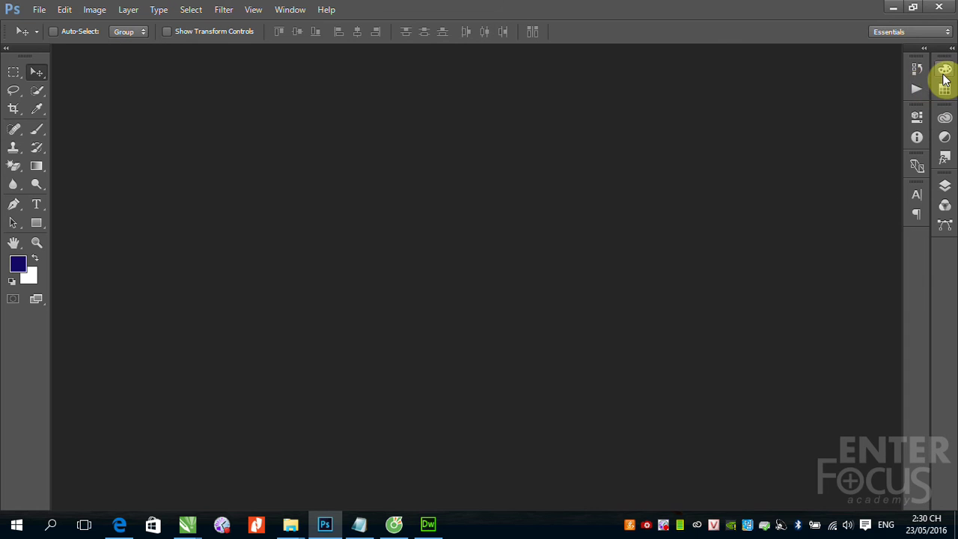
# Expand and collapse the panel dock, then pick a brighter blue foreground colour in the Color panel
pyautogui.click(943, 74)
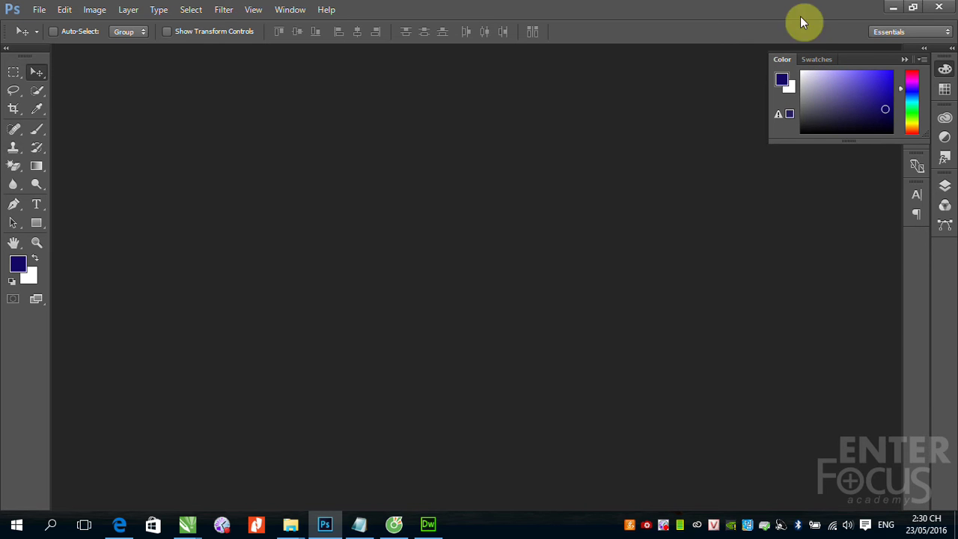
pyautogui.click(953, 48)
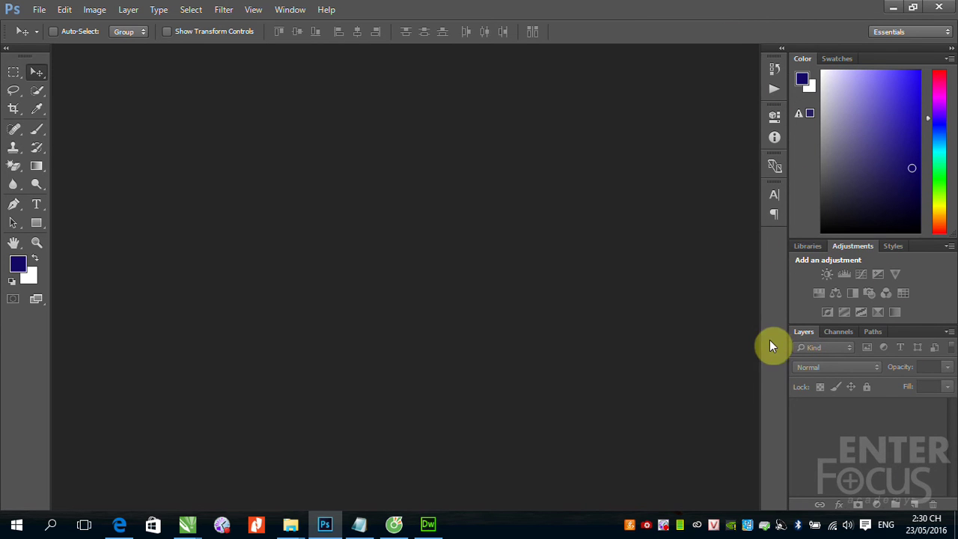
pyautogui.click(950, 48)
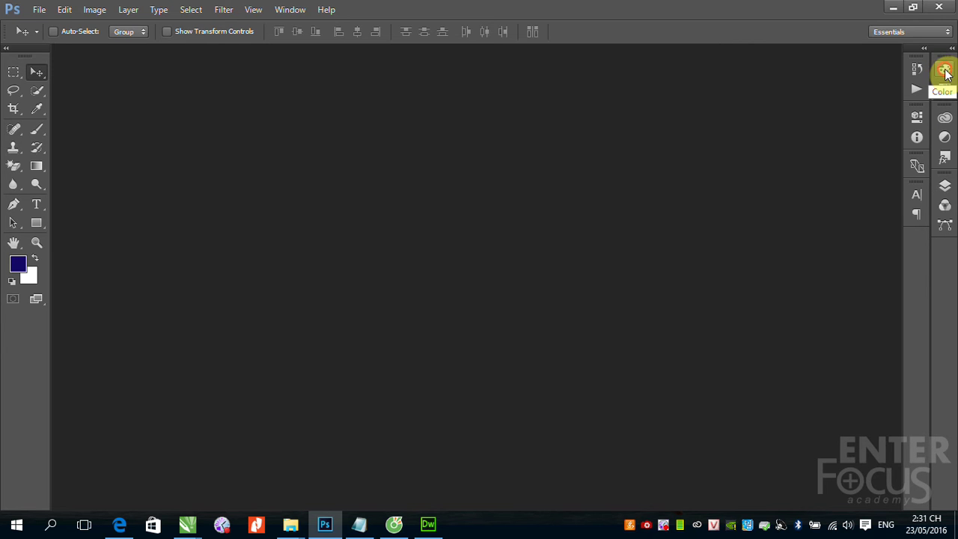
pyautogui.click(945, 71)
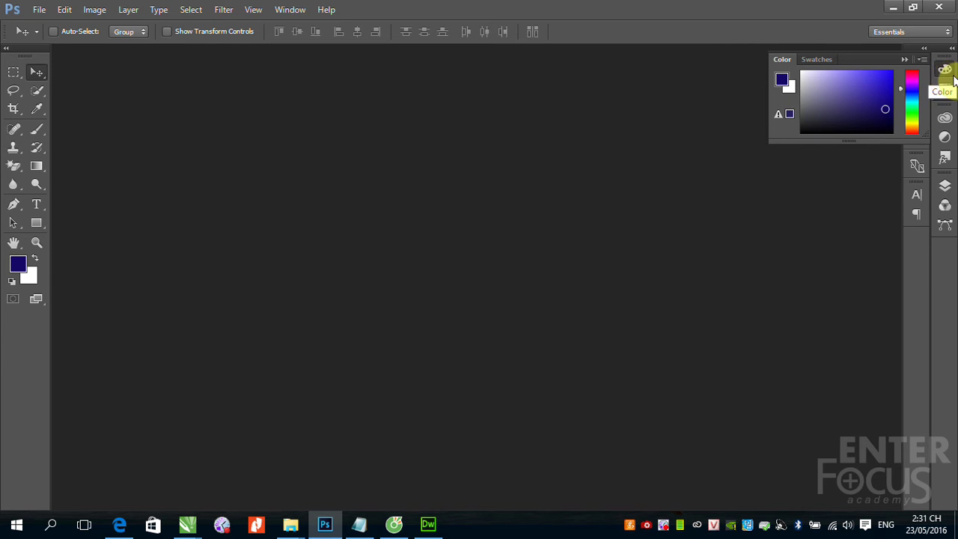
pyautogui.click(875, 82)
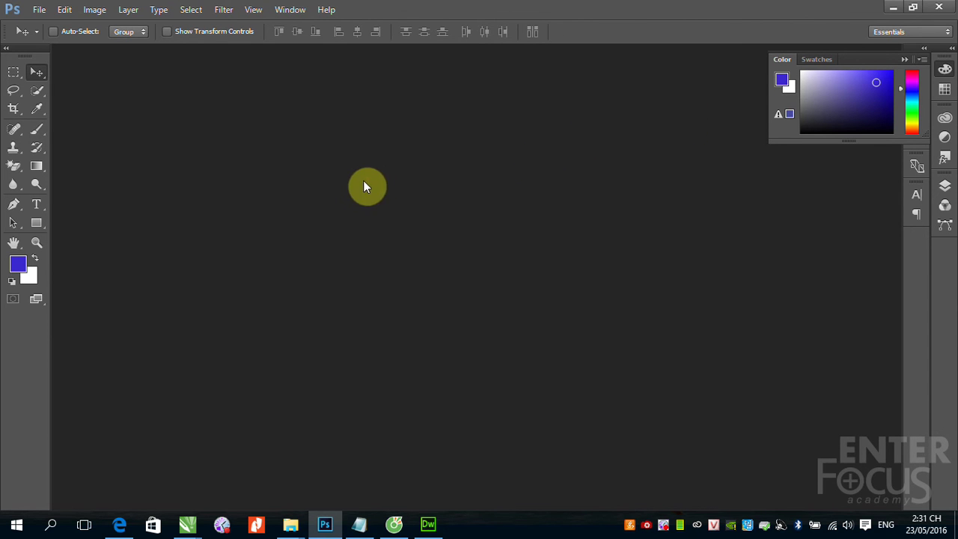
pyautogui.click(900, 59)
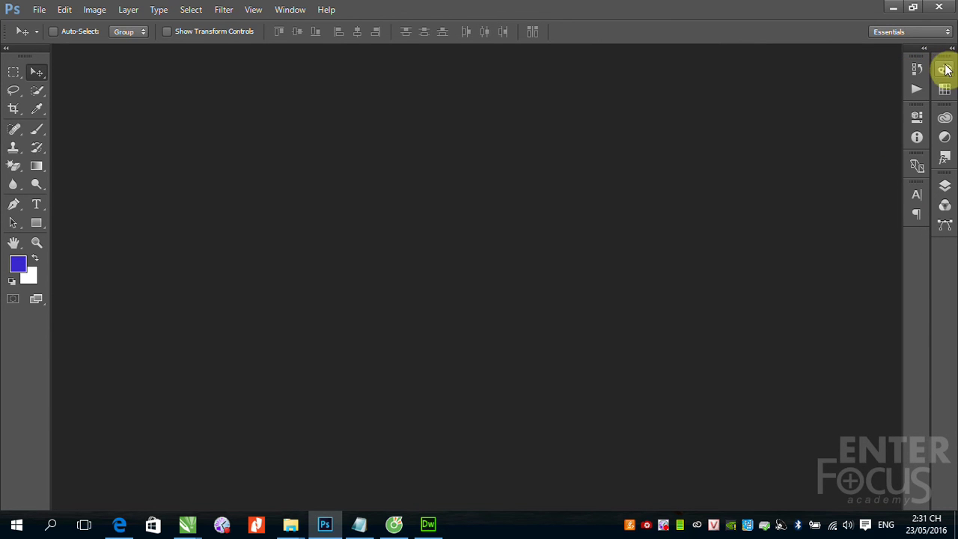
# Switch between the History and Actions tabs, then collapse that panel group to icons
pyautogui.click(916, 69)
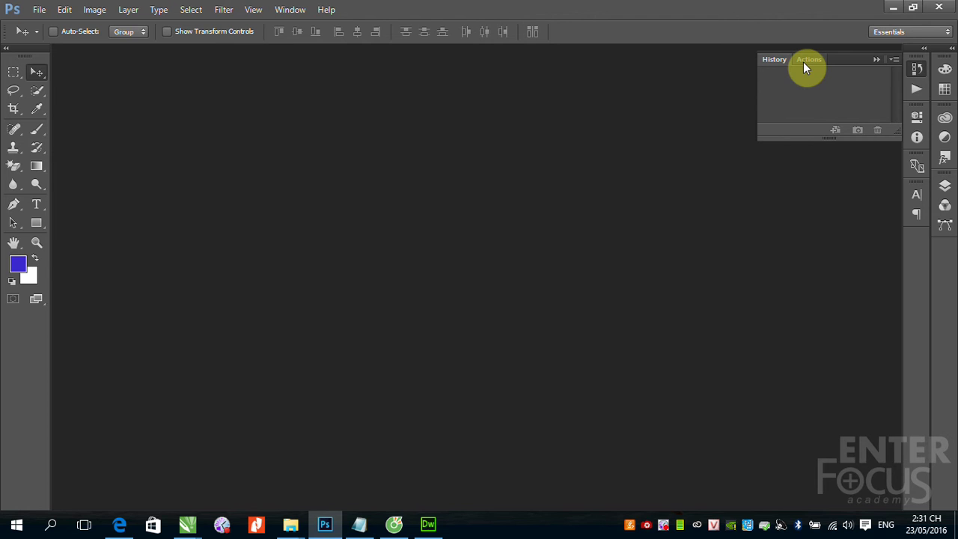
pyautogui.click(811, 59)
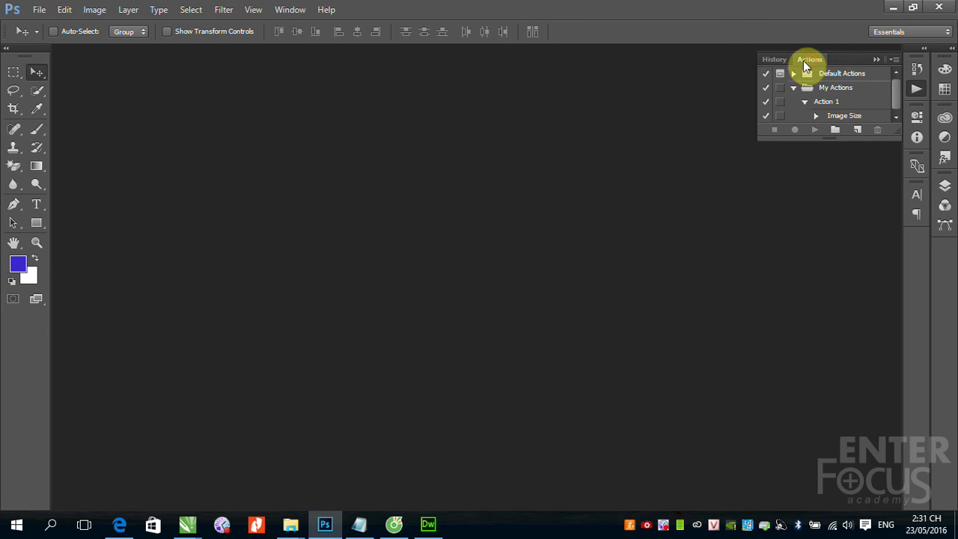
pyautogui.click(775, 59)
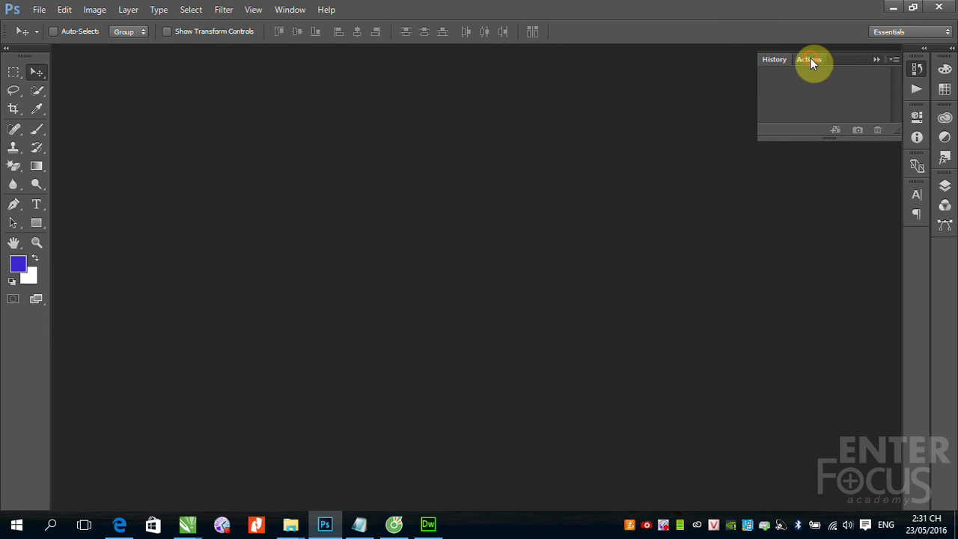
pyautogui.click(809, 59)
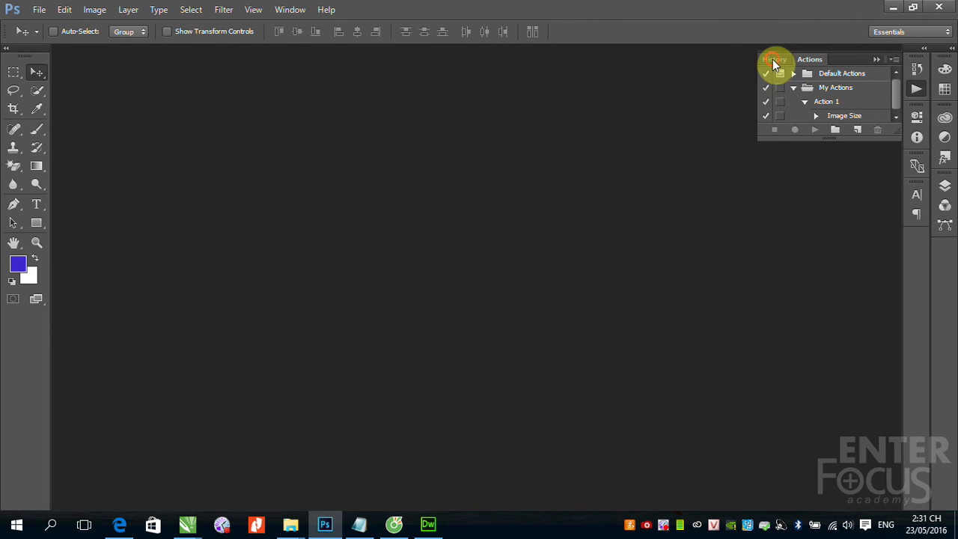
pyautogui.click(774, 60)
pyautogui.click(806, 59)
pyautogui.click(875, 59)
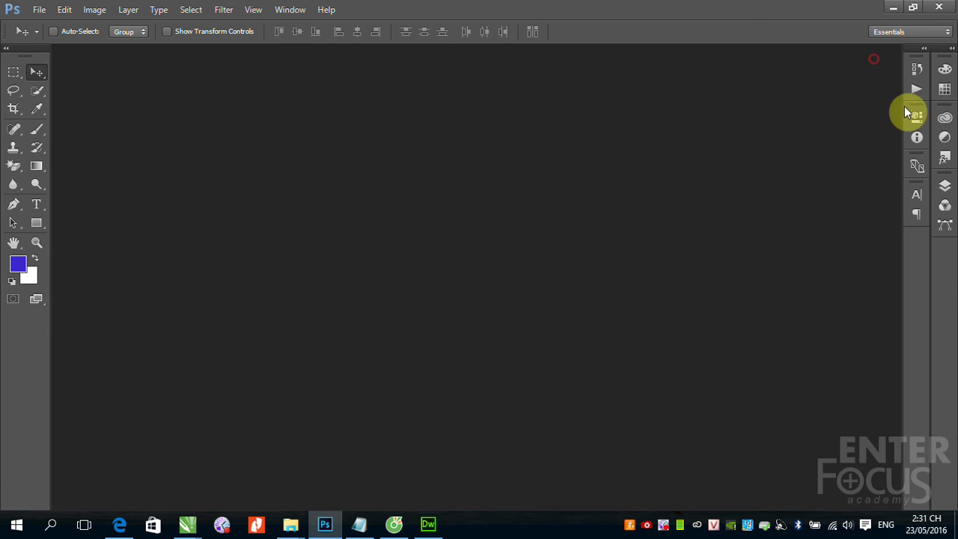
pyautogui.click(952, 48)
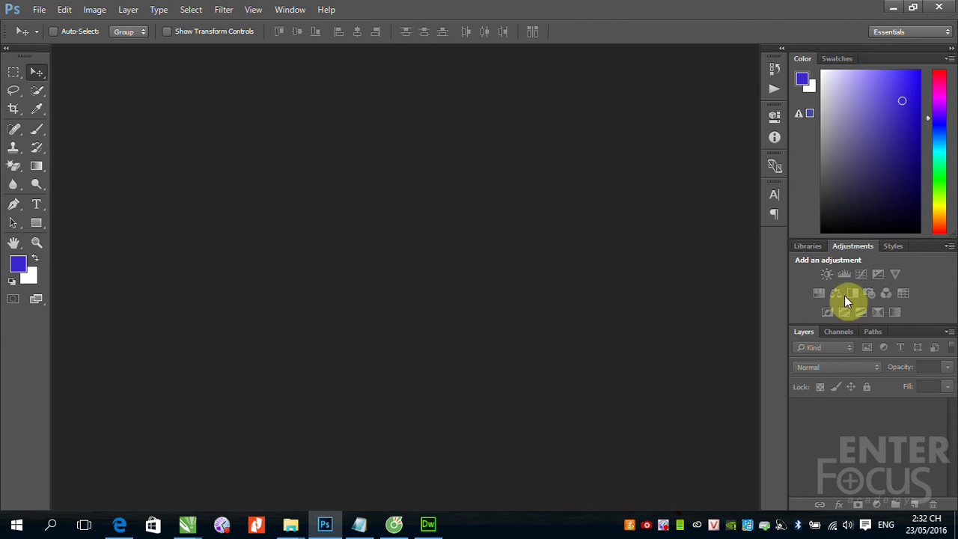
pyautogui.doubleClick(804, 59)
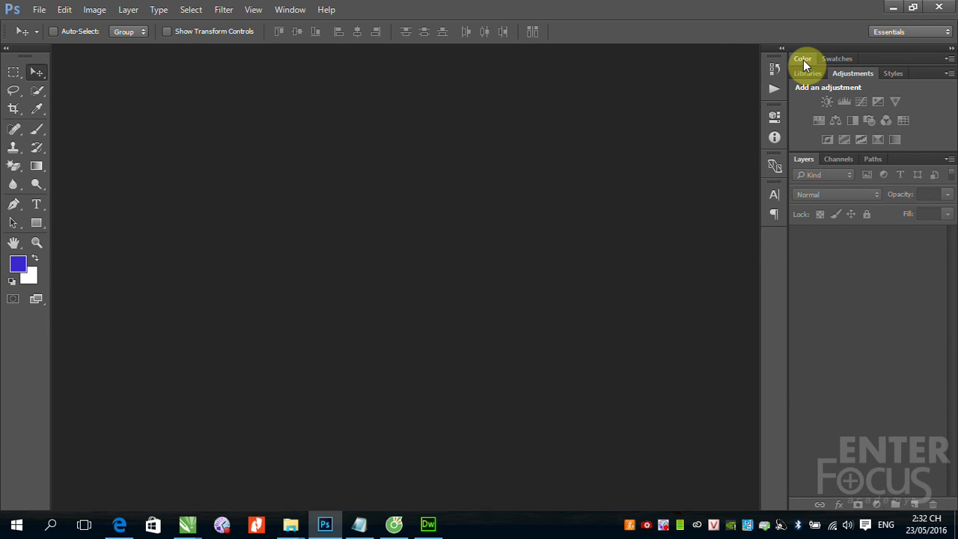
pyautogui.click(802, 60)
pyautogui.click(803, 59)
pyautogui.click(860, 72)
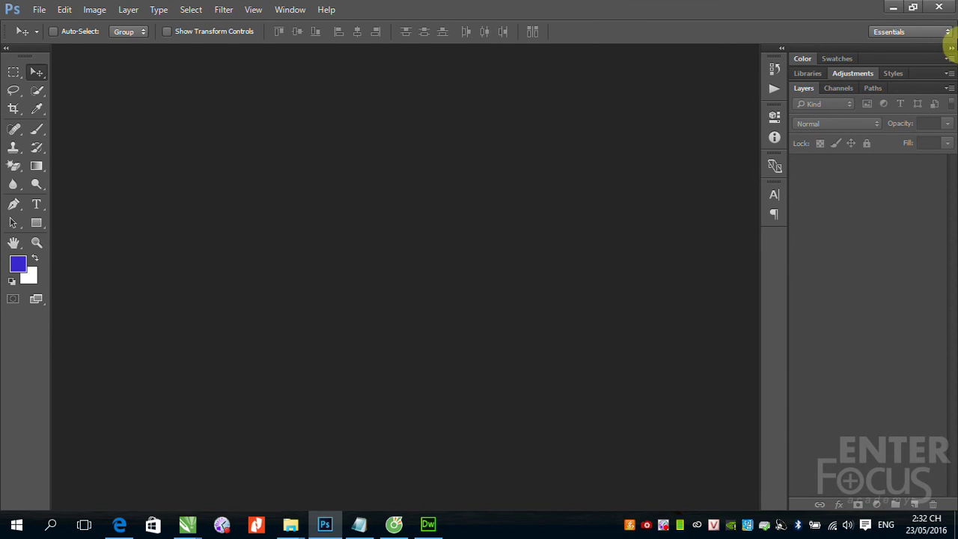
pyautogui.click(950, 50)
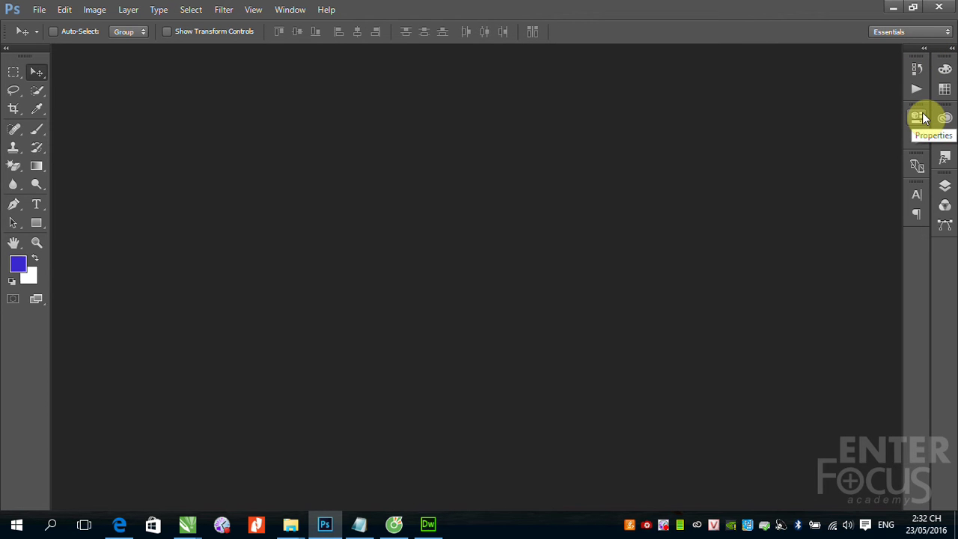
pyautogui.click(295, 13)
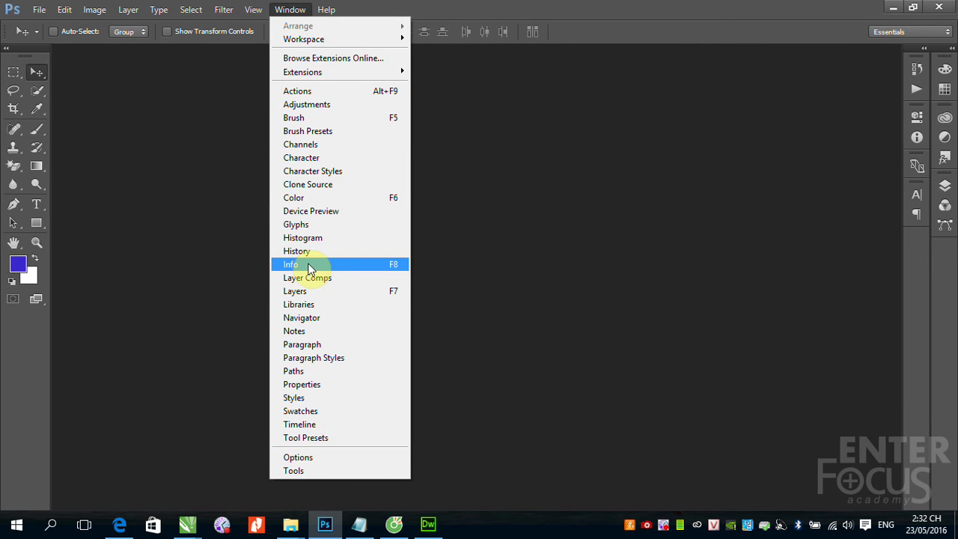
pyautogui.click(513, 183)
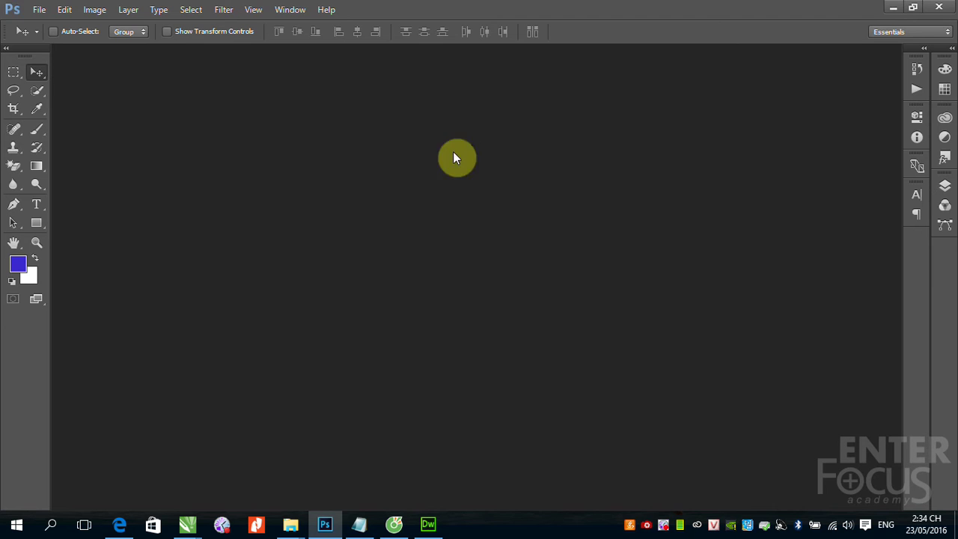
# Open and cancel the Open dialog, then start a new document via File > New
pyautogui.click(39, 10)
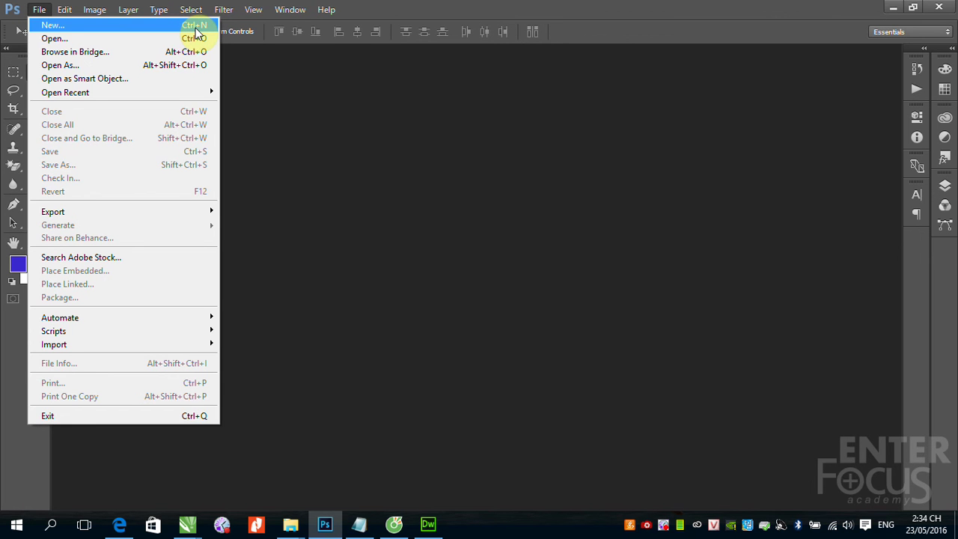
pyautogui.click(508, 205)
pyautogui.doubleClick(426, 204)
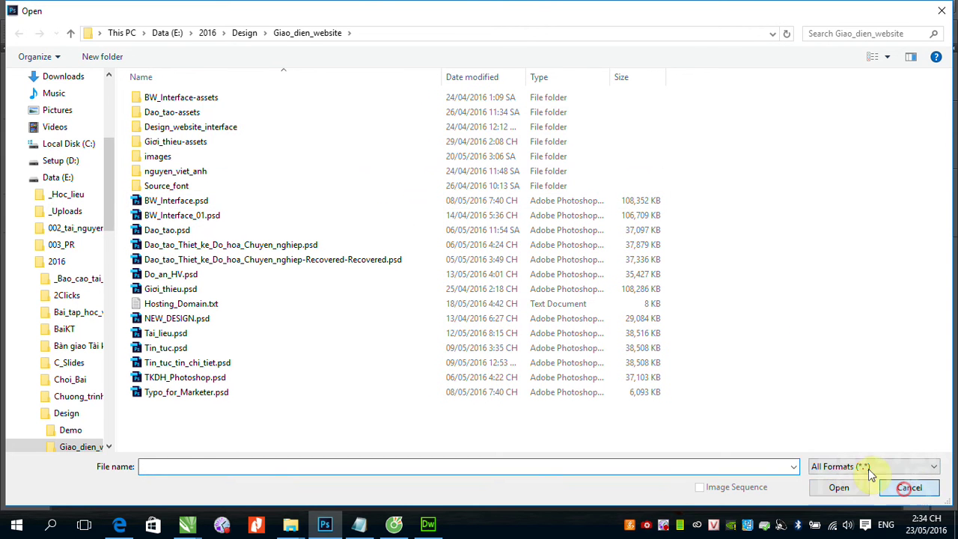
pyautogui.click(905, 487)
pyautogui.click(39, 10)
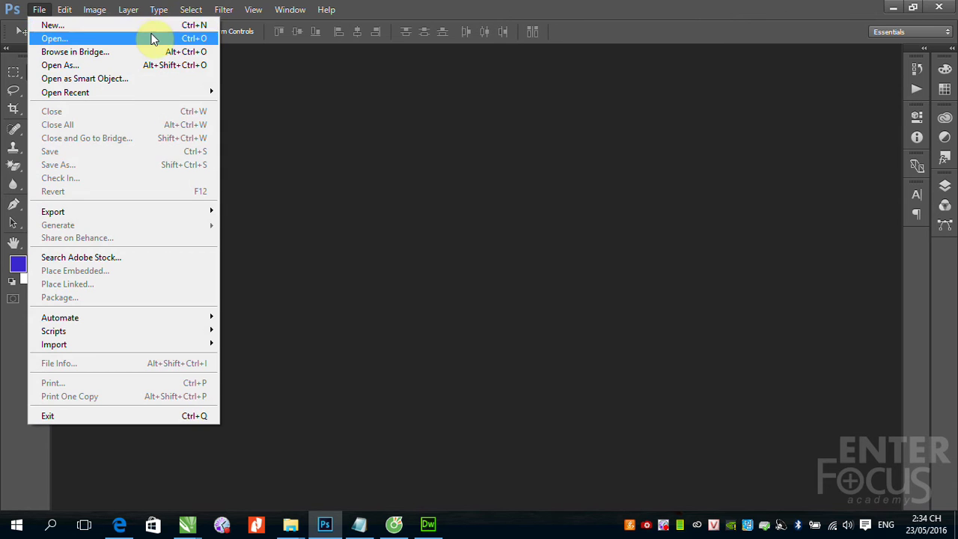
pyautogui.click(166, 26)
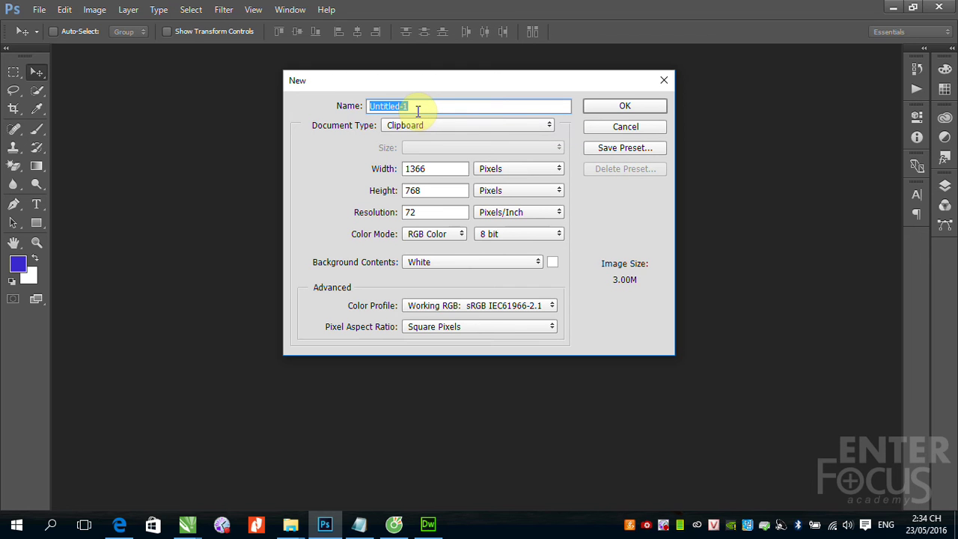
# Name the new document 123 and open the Document Type list
pyautogui.write('123')
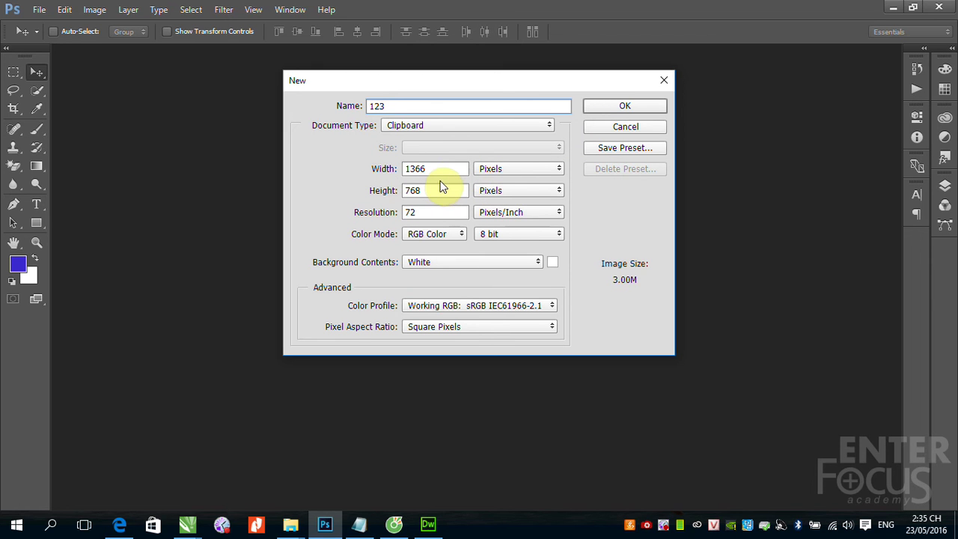
pyautogui.click(551, 125)
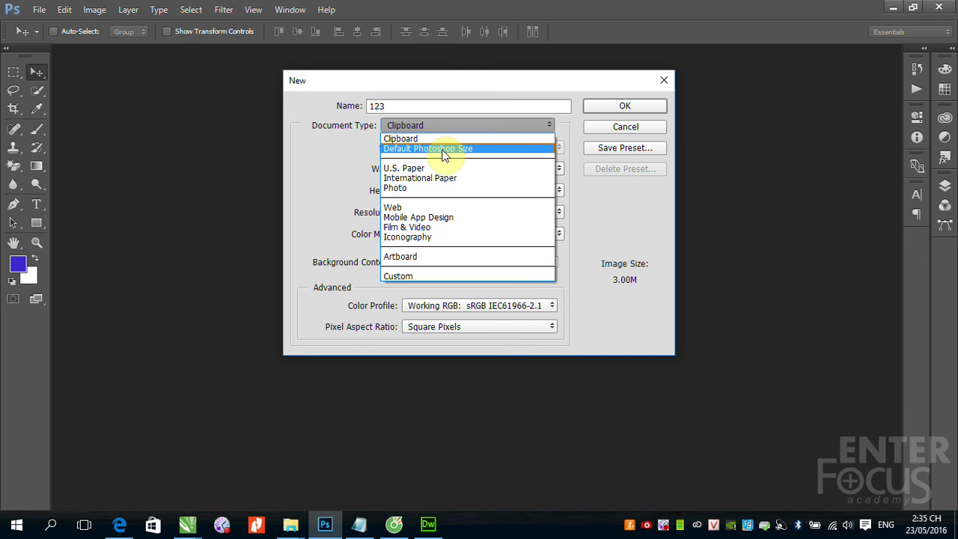
# Try the Default Photoshop Size, U.S. Paper Letter, A4 and Photo presets, checking resolution units
pyautogui.click(445, 154)
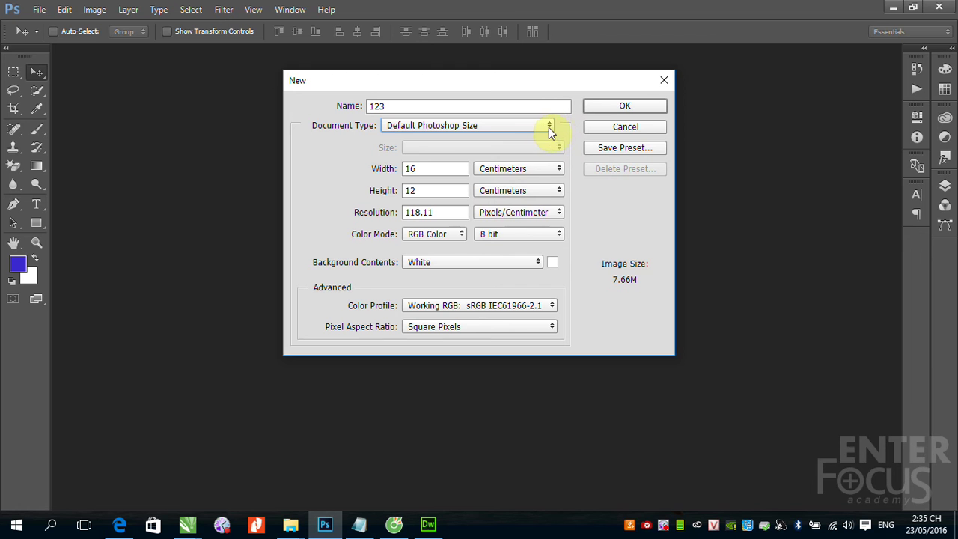
pyautogui.click(558, 213)
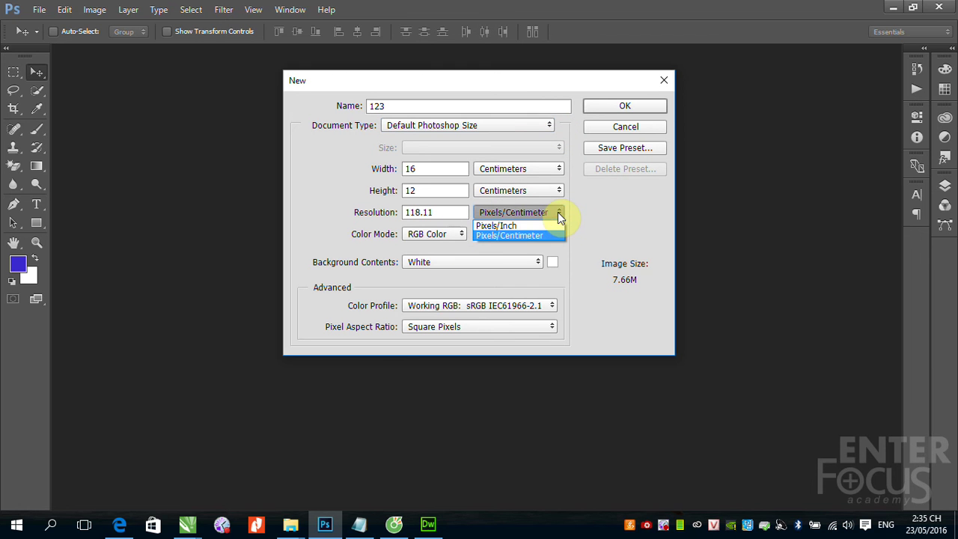
pyautogui.click(582, 209)
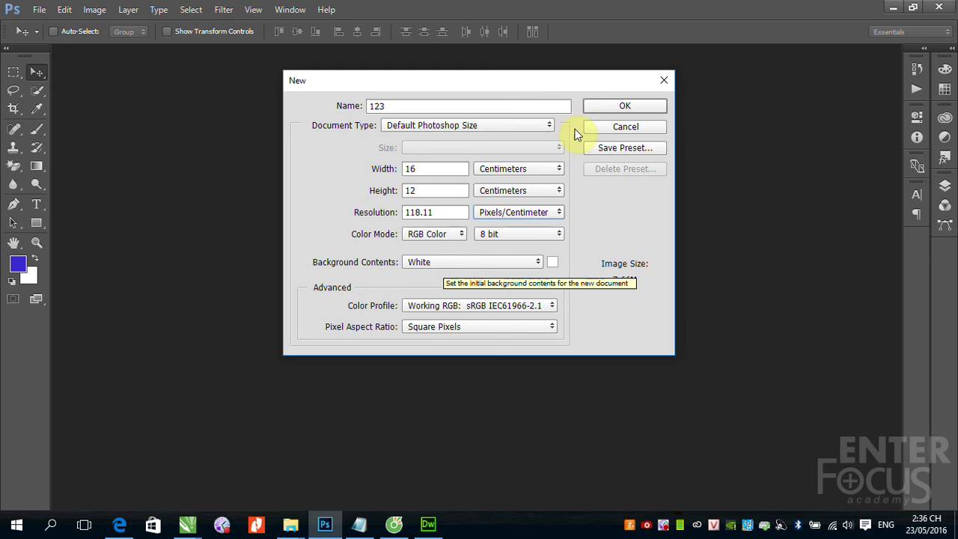
pyautogui.click(552, 127)
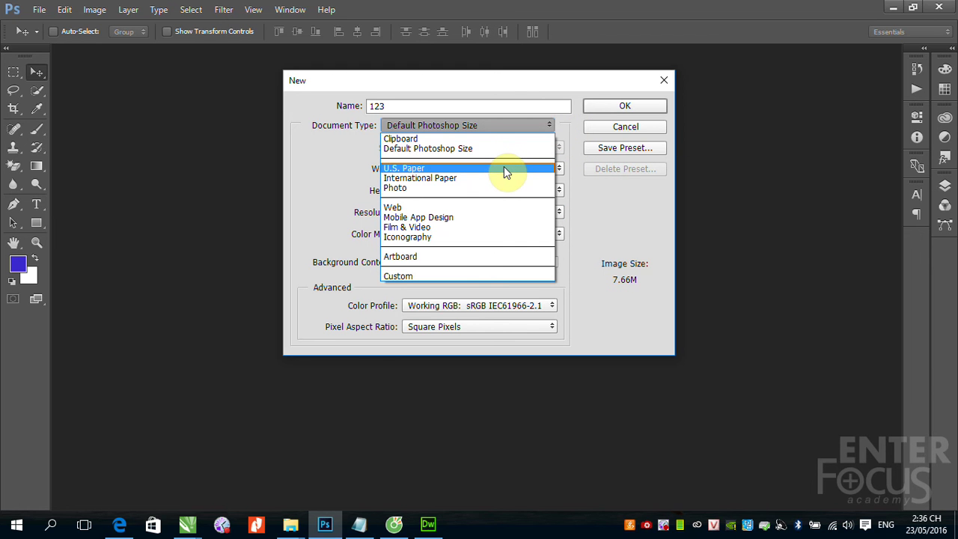
pyautogui.click(504, 171)
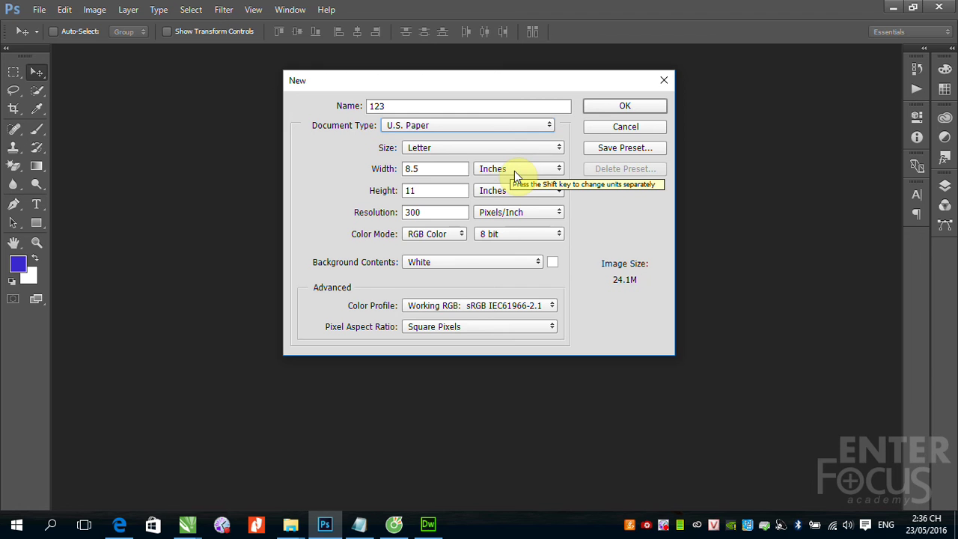
pyautogui.click(551, 127)
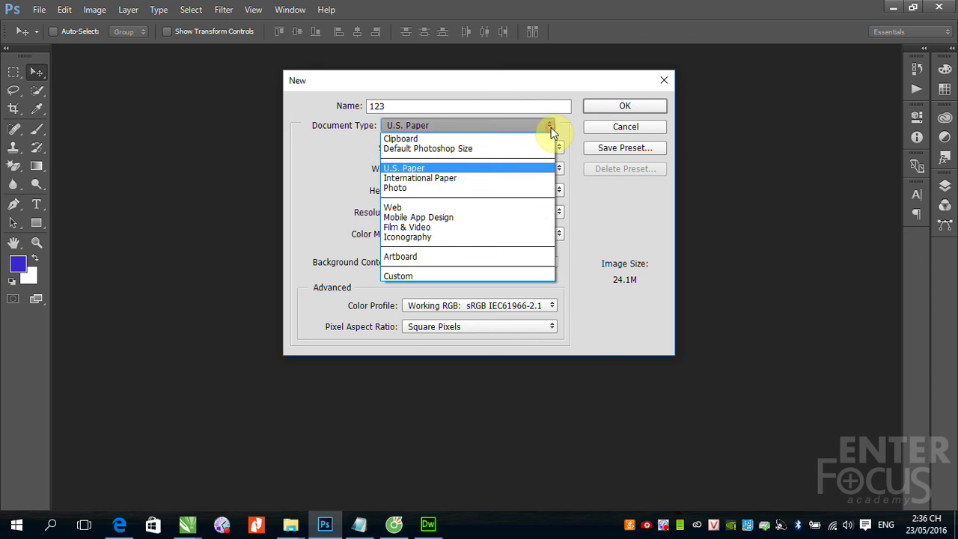
pyautogui.click(526, 180)
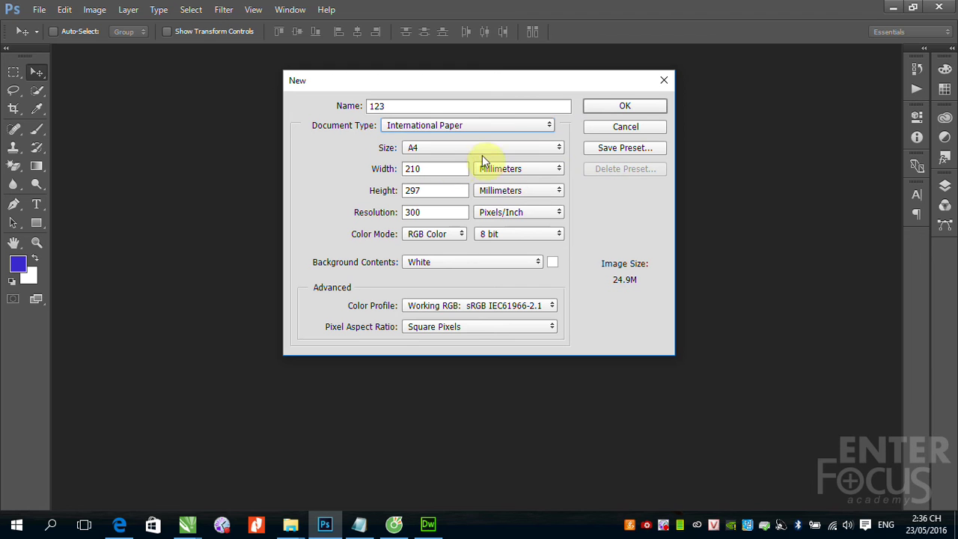
pyautogui.click(550, 125)
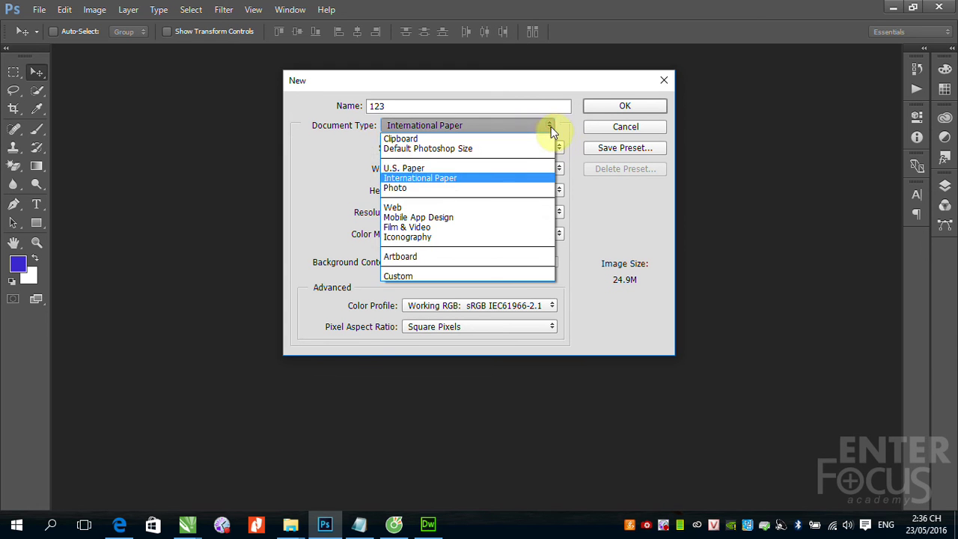
pyautogui.click(512, 190)
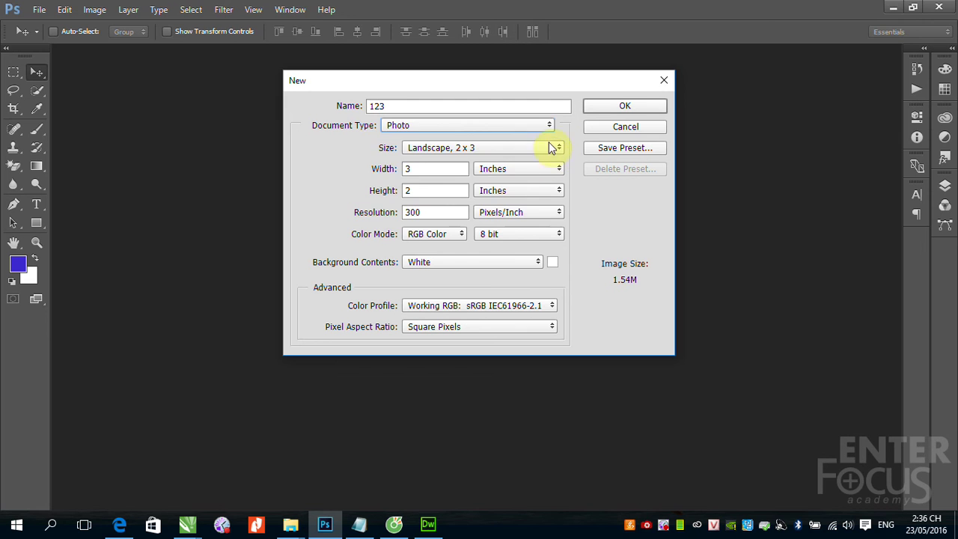
# Try the Web and Mobile App Design presets, settling on Film & Video NTSC DV 720 × 480
pyautogui.click(549, 124)
pyautogui.click(517, 207)
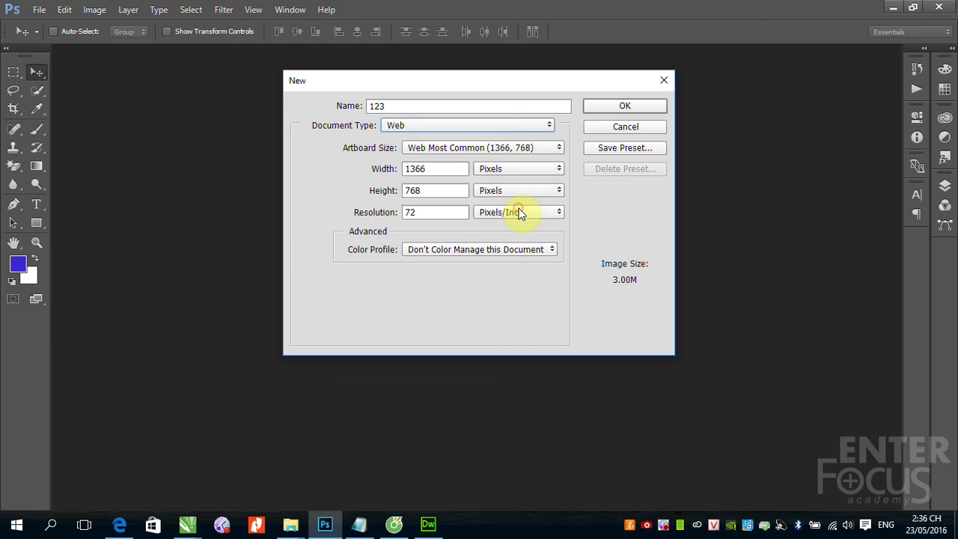
pyautogui.click(549, 126)
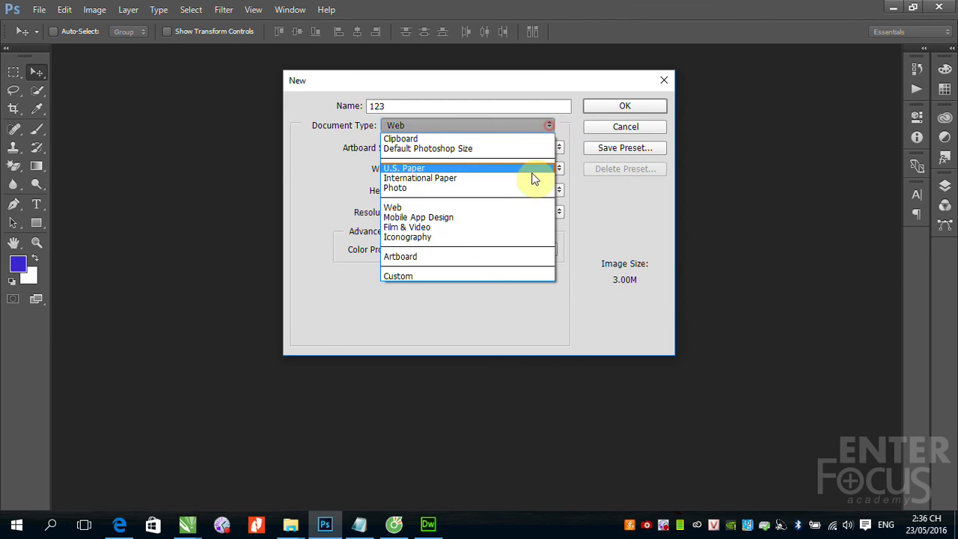
pyautogui.click(513, 222)
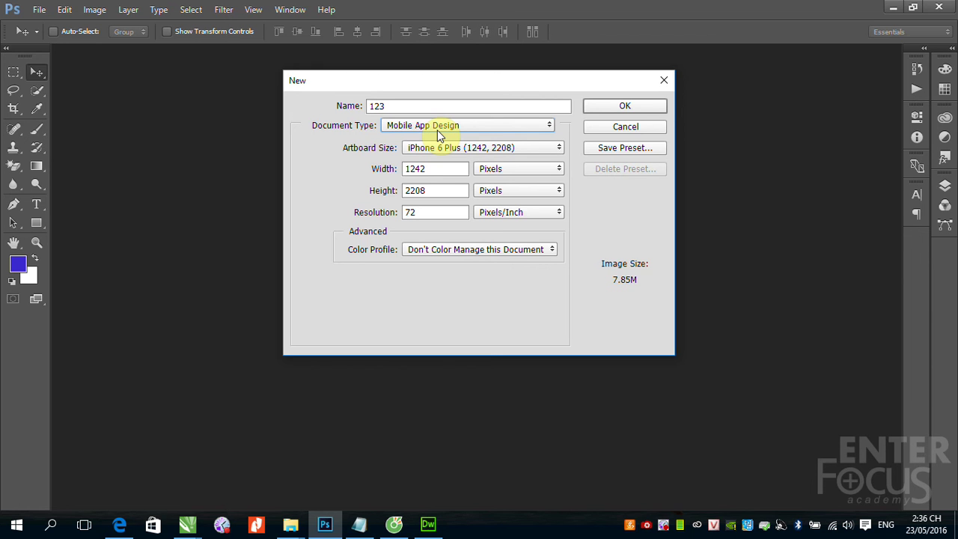
pyautogui.click(550, 126)
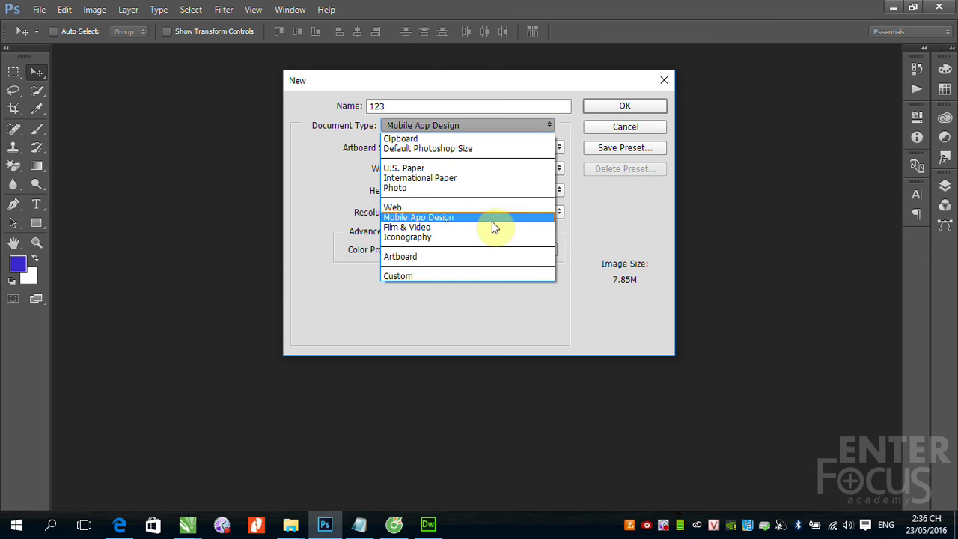
pyautogui.click(464, 226)
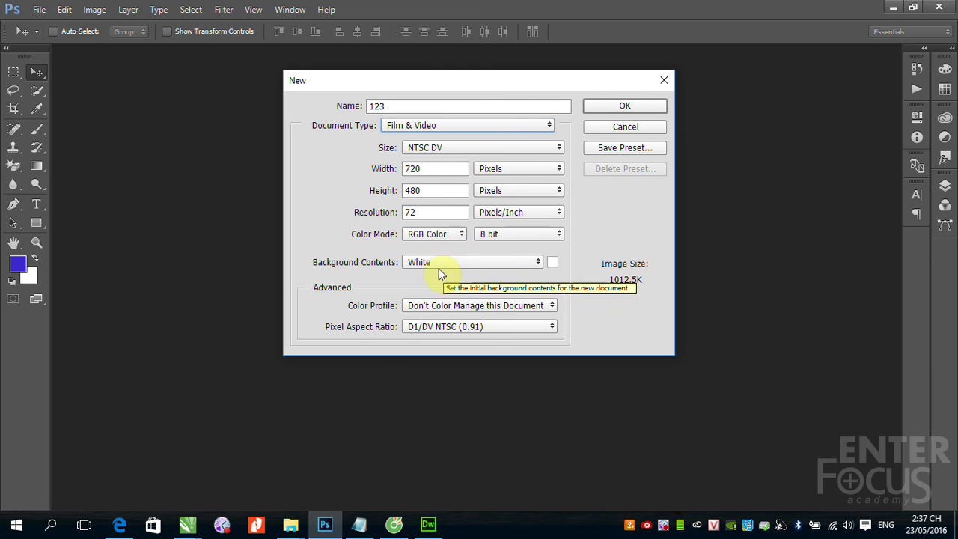
# Switch to the Iconography preset (iOS 7 iPad App Icon, 152 × 152 px) and select the width
pyautogui.click(549, 125)
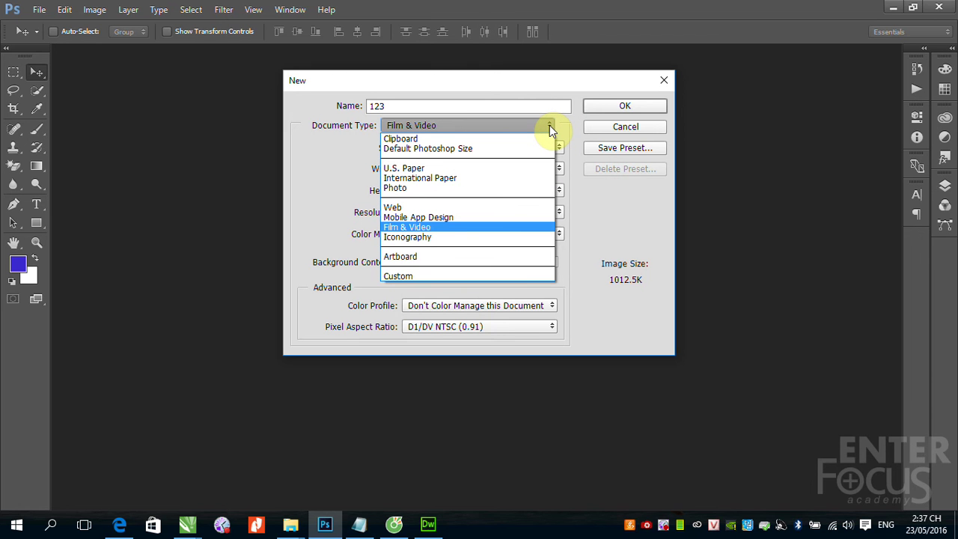
pyautogui.click(483, 237)
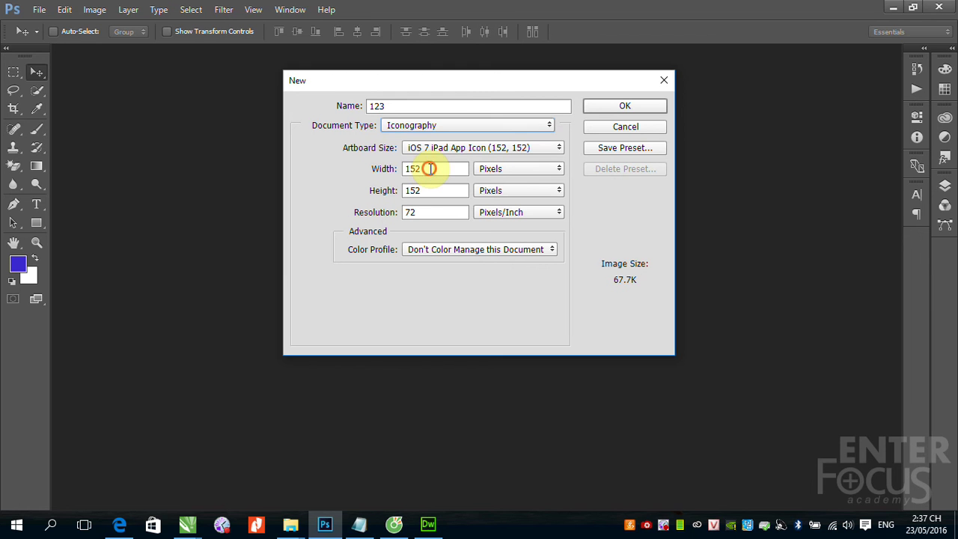
pyautogui.moveTo(427, 168); pyautogui.dragTo(395, 172)
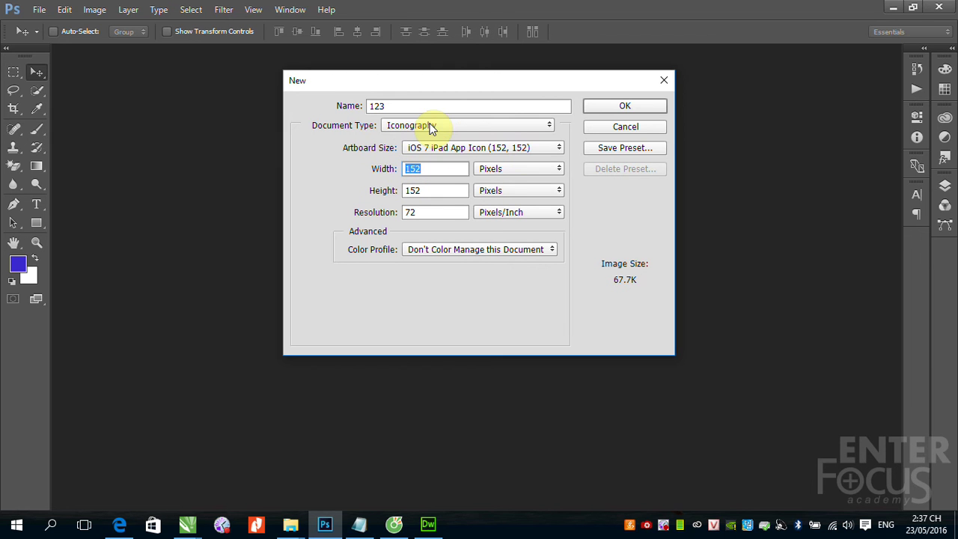
pyautogui.click(550, 125)
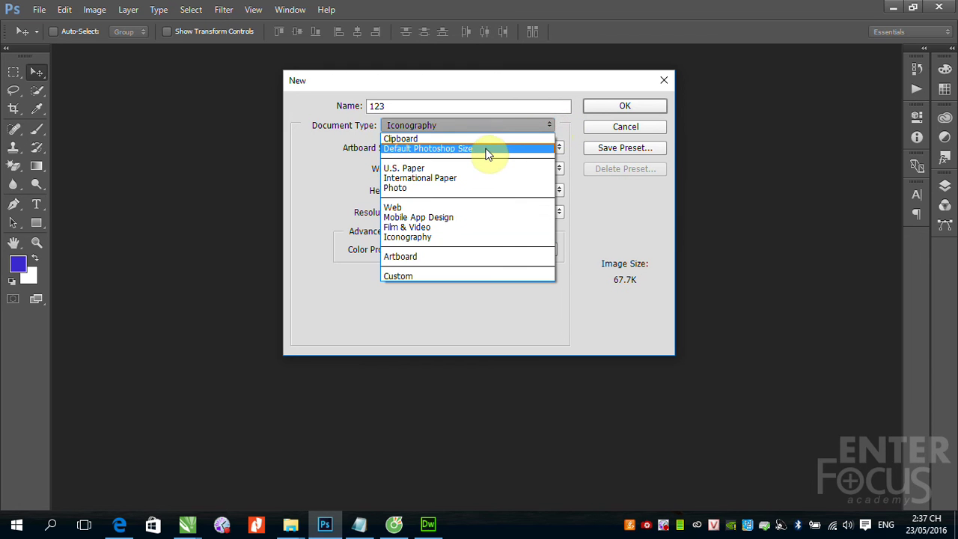
# Switch back to the Clipboard preset (1366 × 768 px) and review the Color Mode options
pyautogui.click(484, 139)
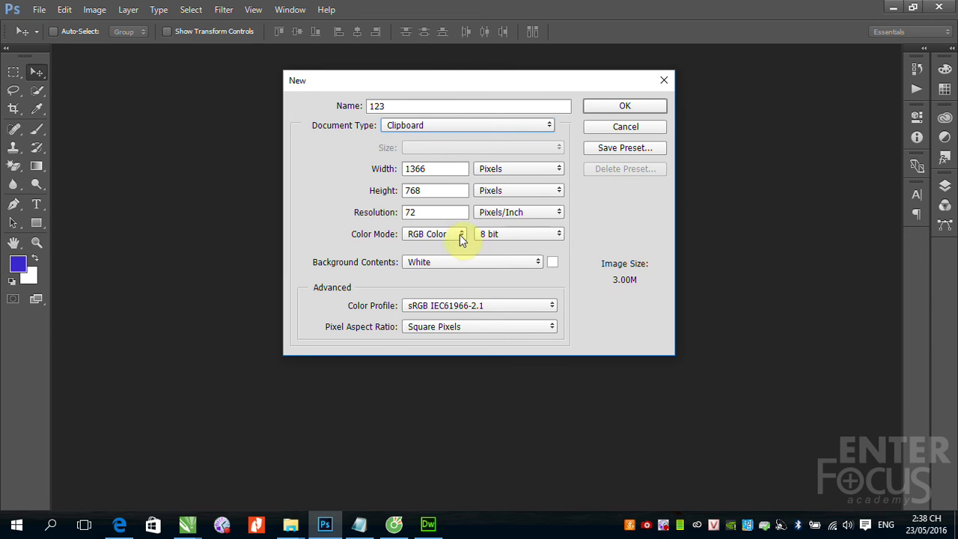
pyautogui.click(462, 235)
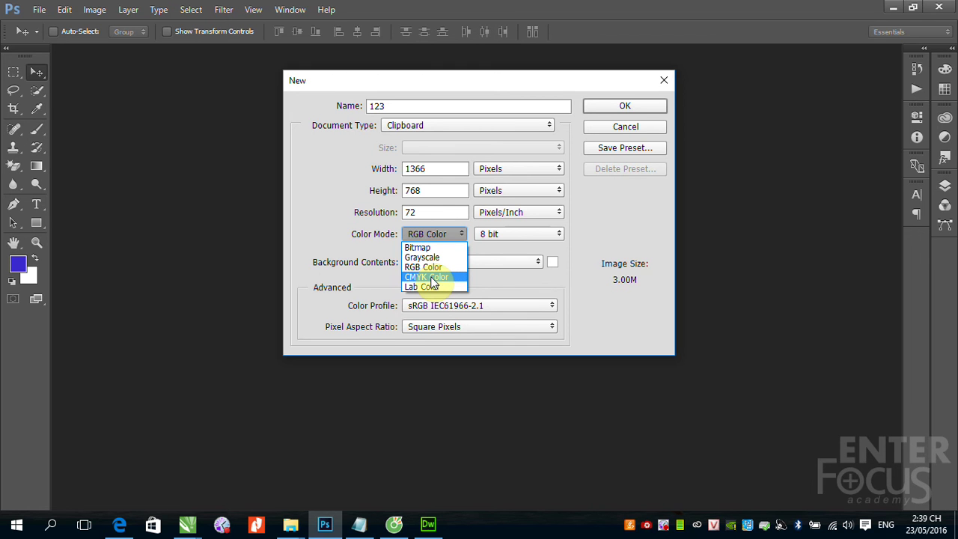
pyautogui.click(583, 273)
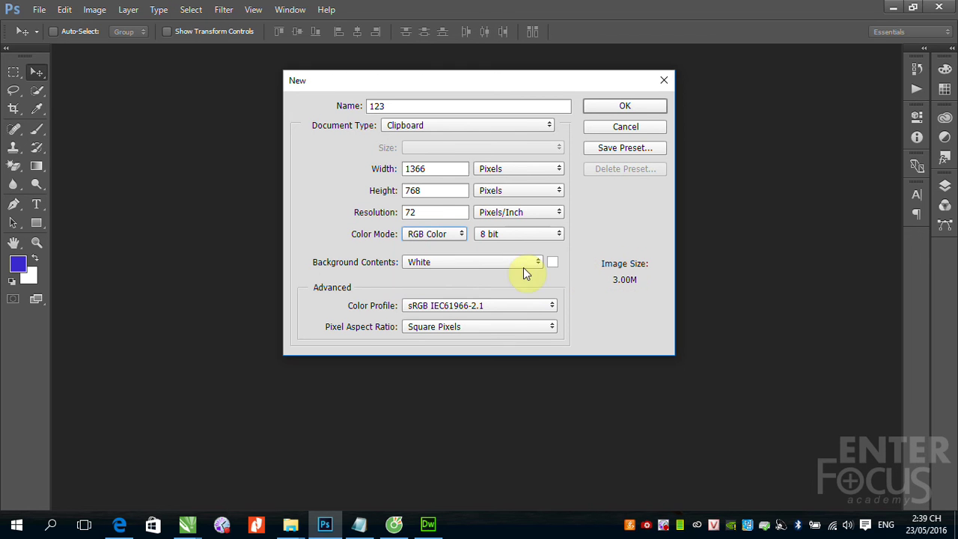
pyautogui.doubleClick(410, 211)
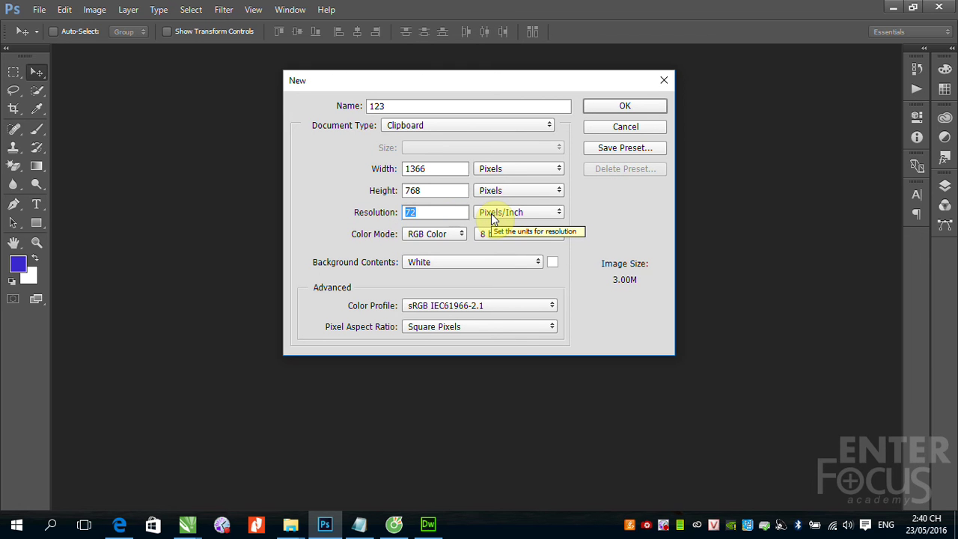
pyautogui.click(539, 262)
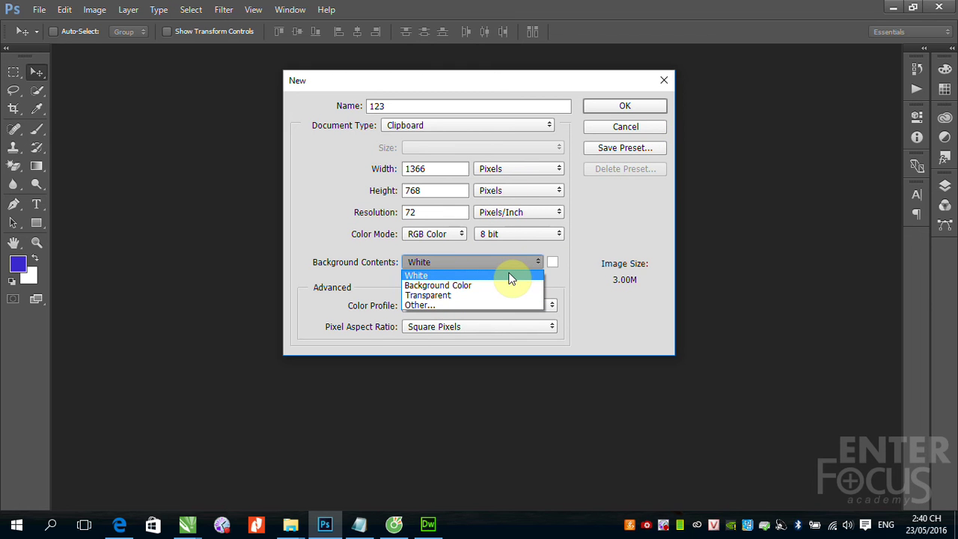
pyautogui.click(601, 219)
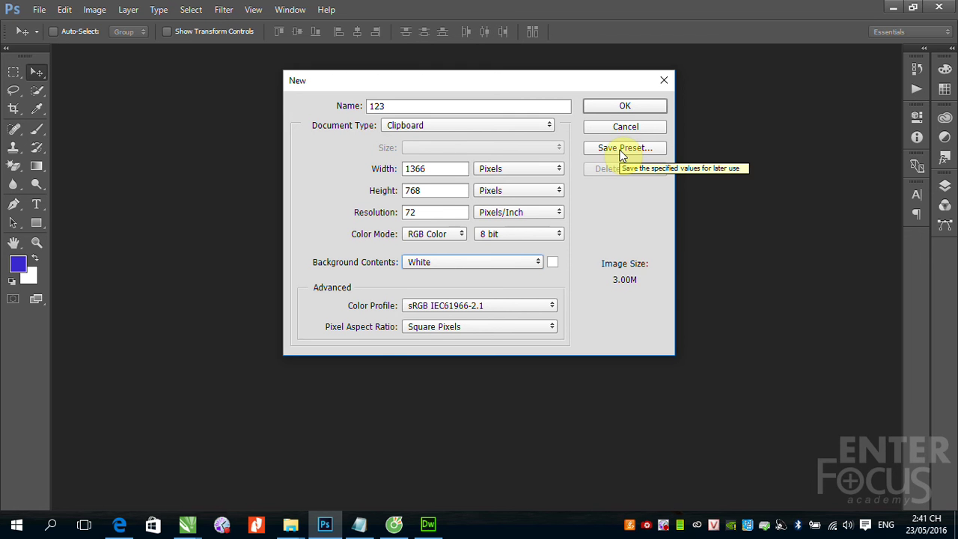
pyautogui.click(547, 125)
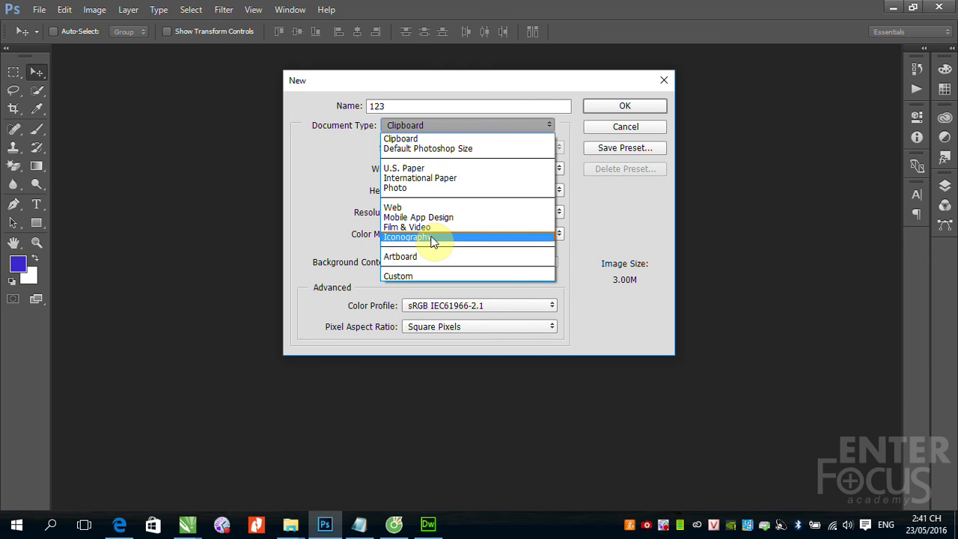
# Dismiss the Document Type list unchanged and create the 123 document
pyautogui.click(614, 208)
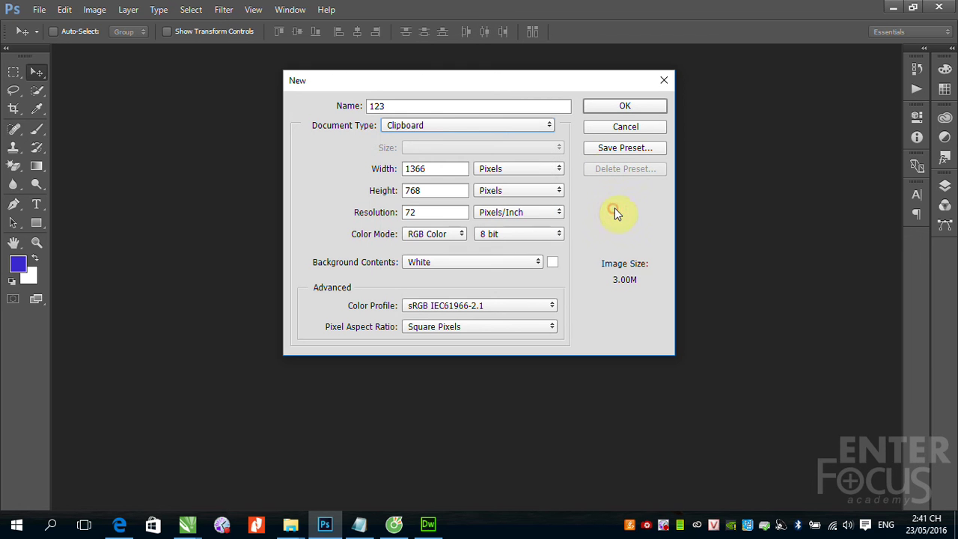
pyautogui.click(627, 106)
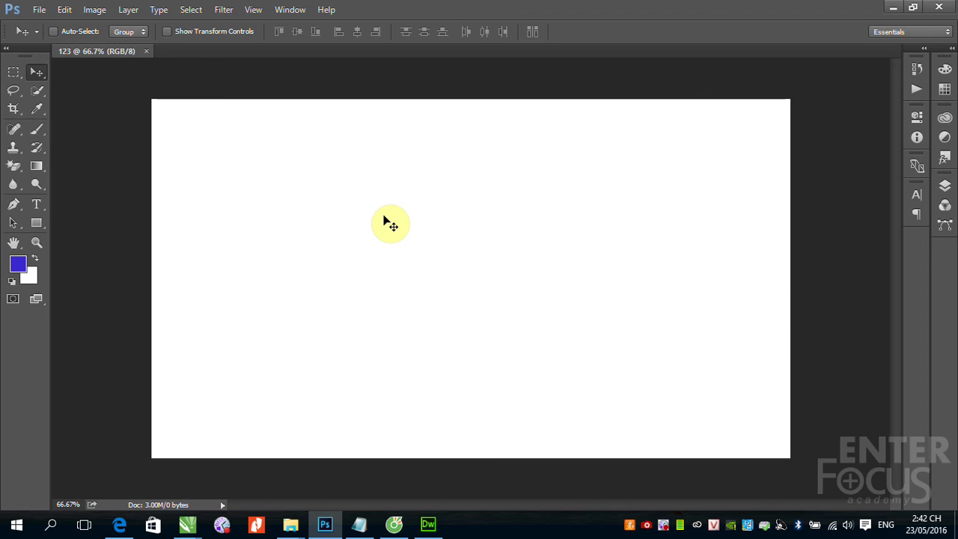
# Paint three blue brush strokes across the blank canvas
pyautogui.click(37, 128)
pyautogui.click(258, 232)
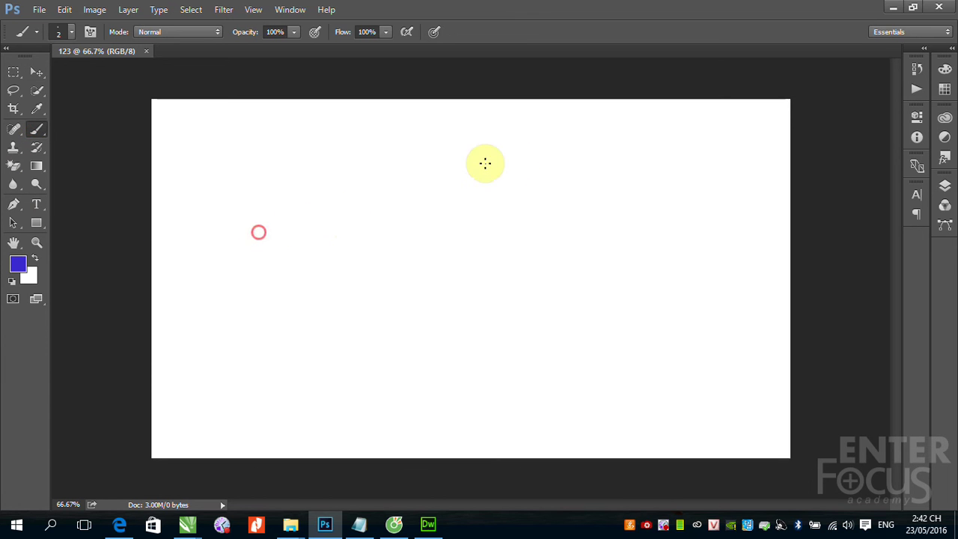
pyautogui.moveTo(485, 163); pyautogui.dragTo(516, 162)
pyautogui.moveTo(296, 258); pyautogui.dragTo(586, 204)
pyautogui.moveTo(425, 153); pyautogui.dragTo(560, 447)
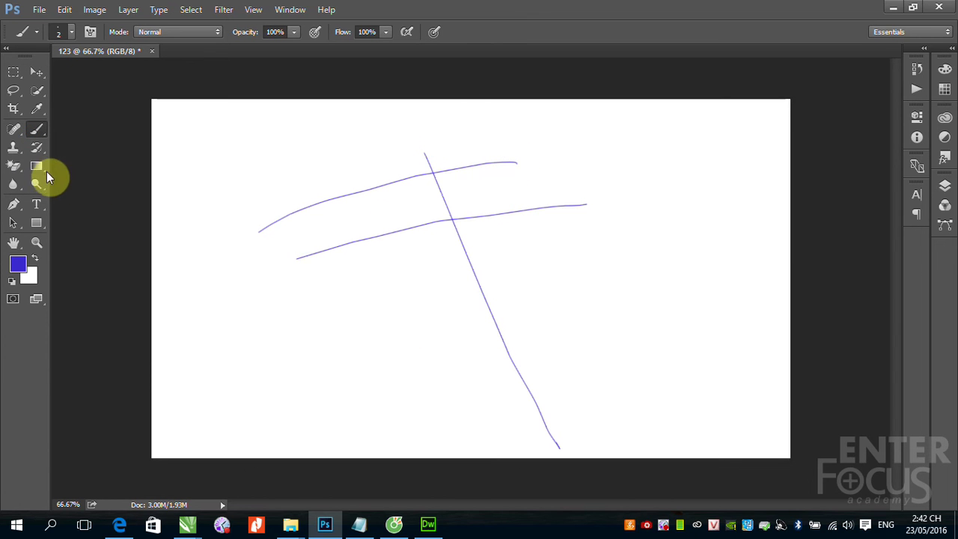
# Drag a blue-to-white gradient across the canvas and start Save As
pyautogui.click(36, 166)
pyautogui.moveTo(193, 357); pyautogui.dragTo(704, 214)
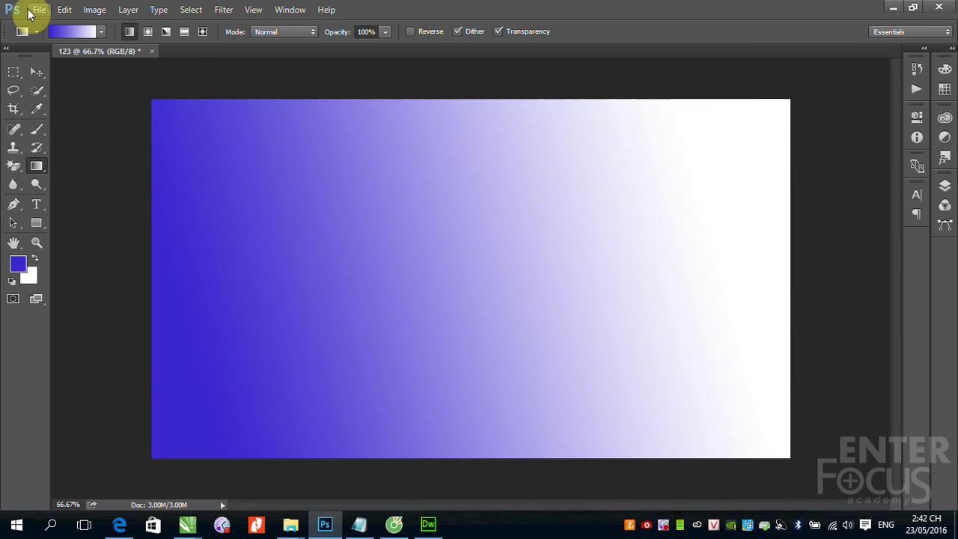
pyautogui.click(39, 10)
pyautogui.click(60, 163)
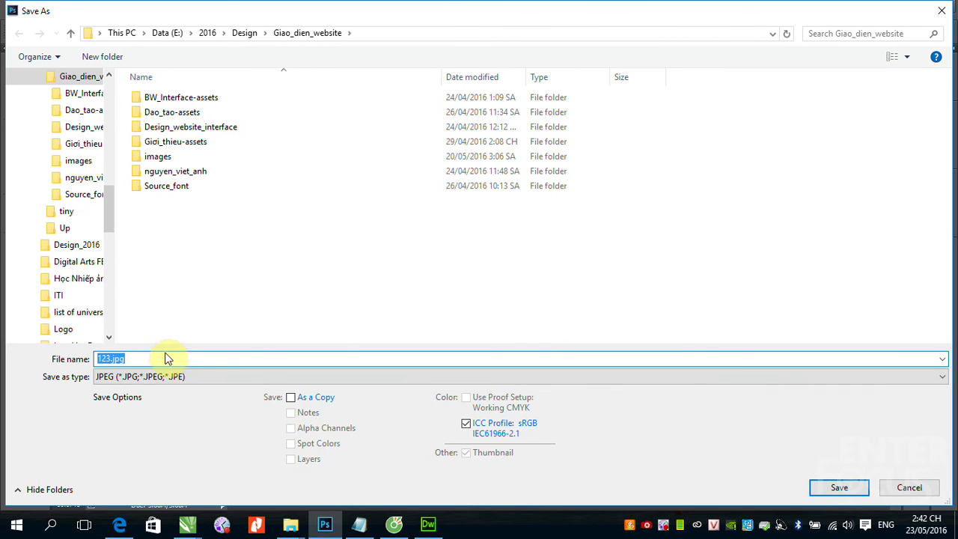
# Set the save type to Photoshop (*.PSD;*.PDD) so the file becomes 123.psd
pyautogui.click(213, 380)
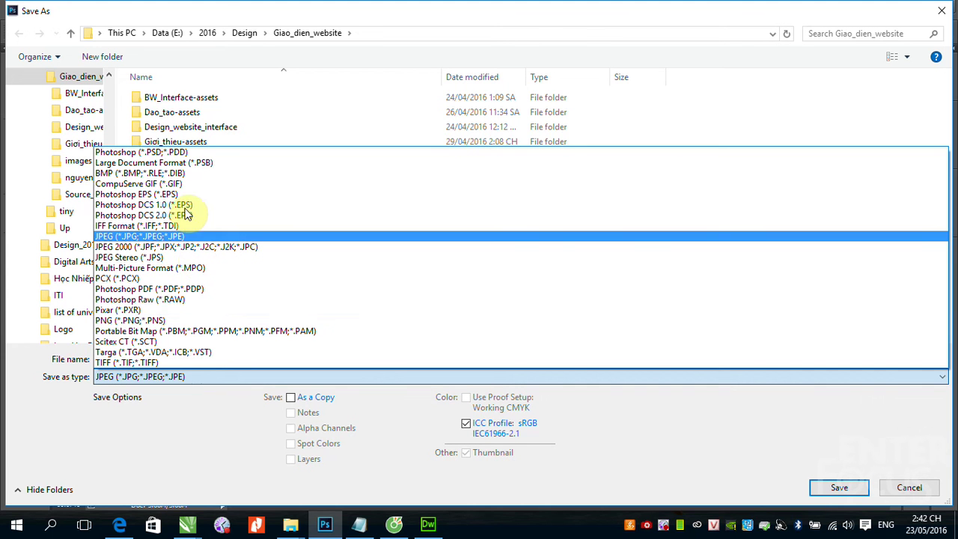
pyautogui.click(171, 152)
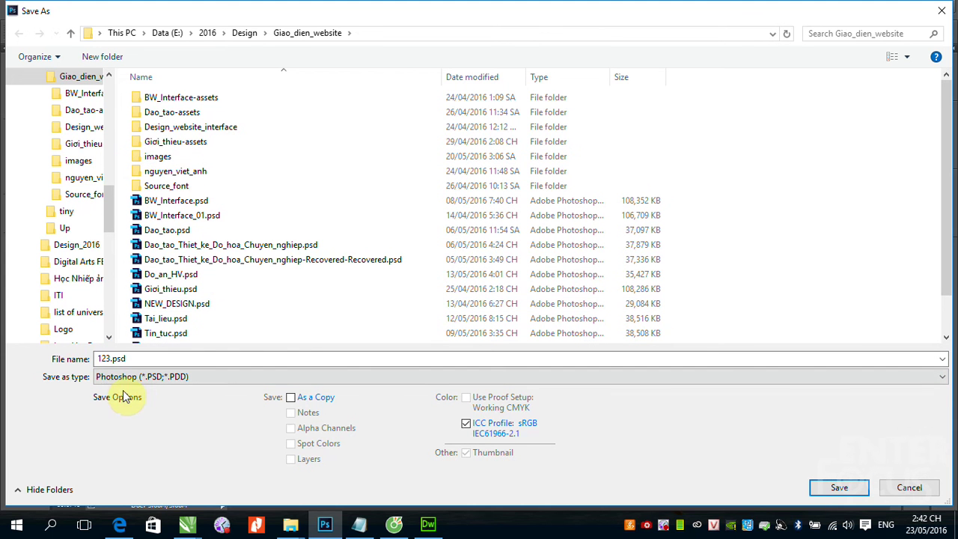
pyautogui.doubleClick(118, 359)
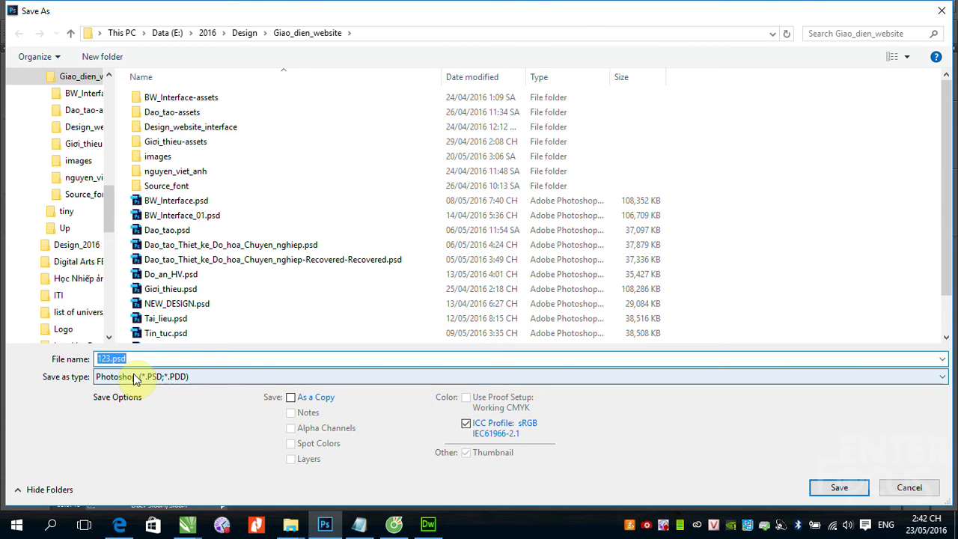
pyautogui.click(135, 378)
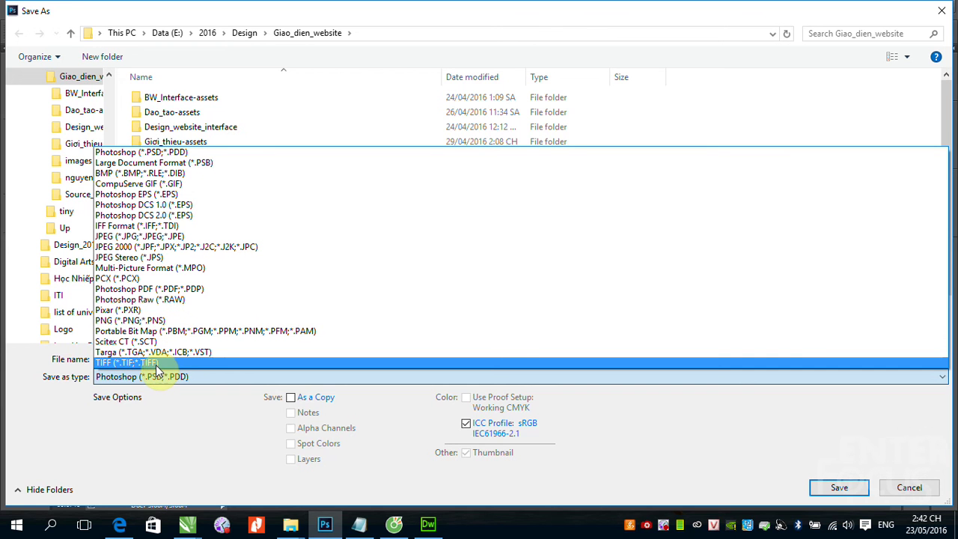
pyautogui.click(645, 458)
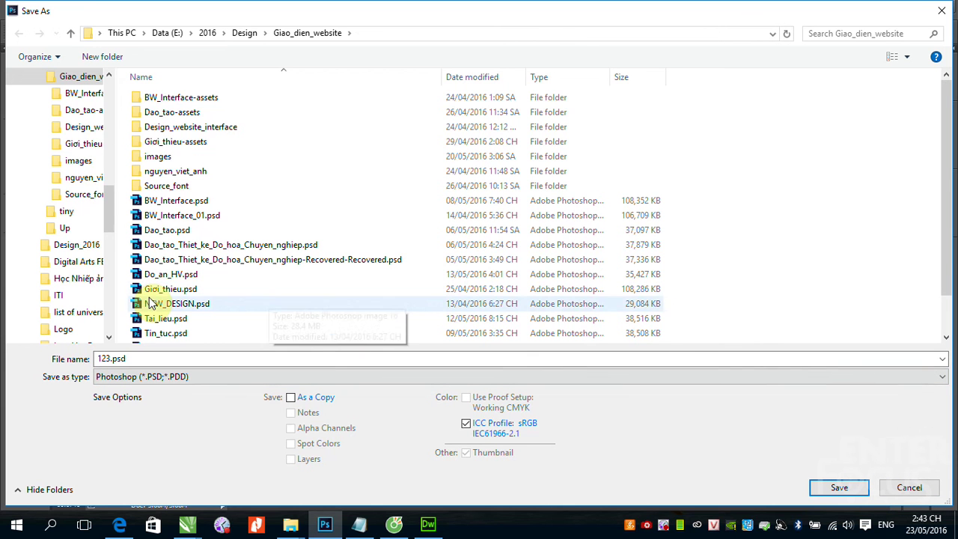
# Save the blue-to-white gradient canvas as 123.psd in the Desktop folder
pyautogui.scroll(10, 38, 107)
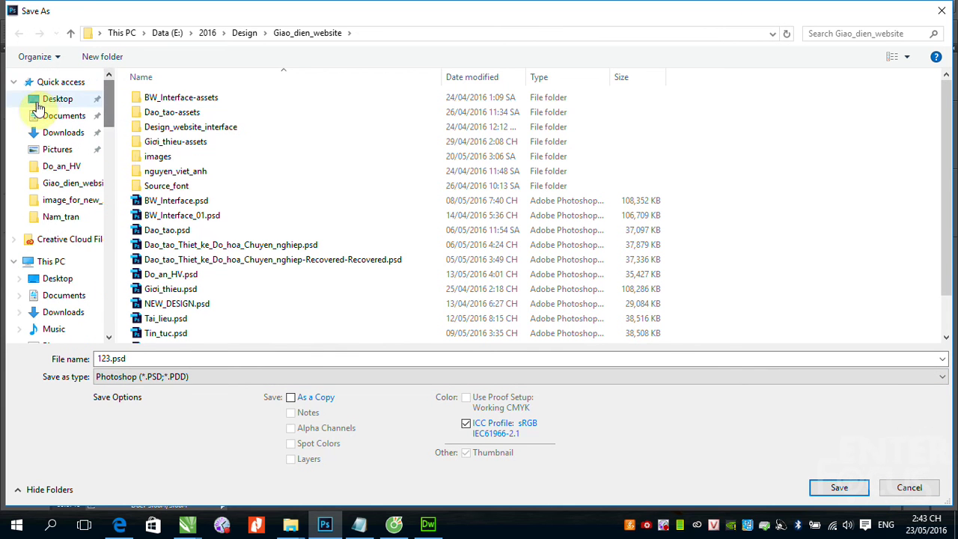
pyautogui.click(37, 104)
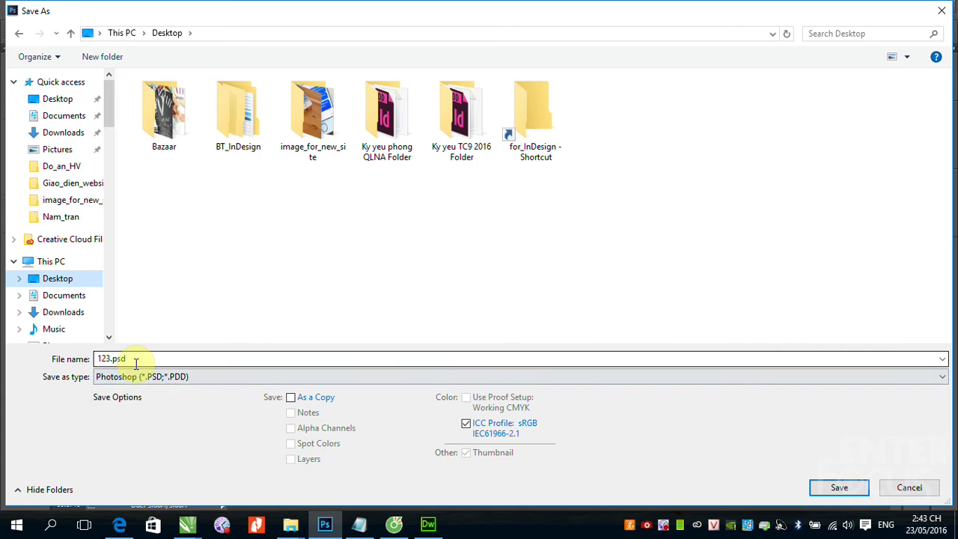
pyautogui.click(838, 488)
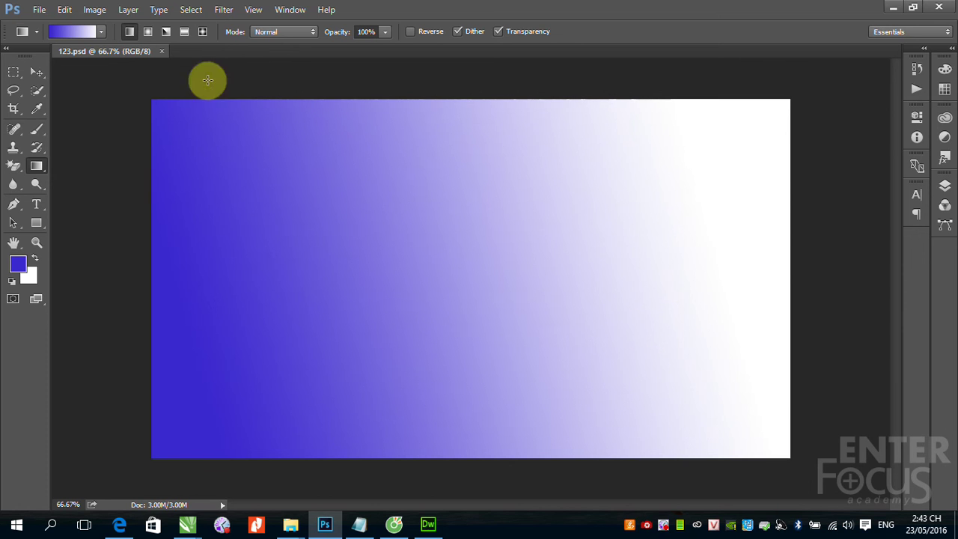
pyautogui.click(162, 52)
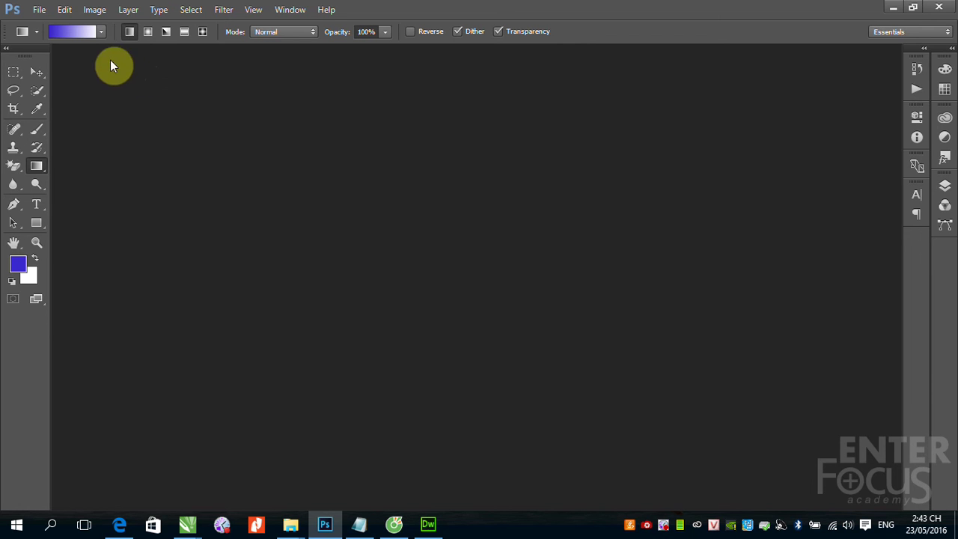
pyautogui.click(41, 12)
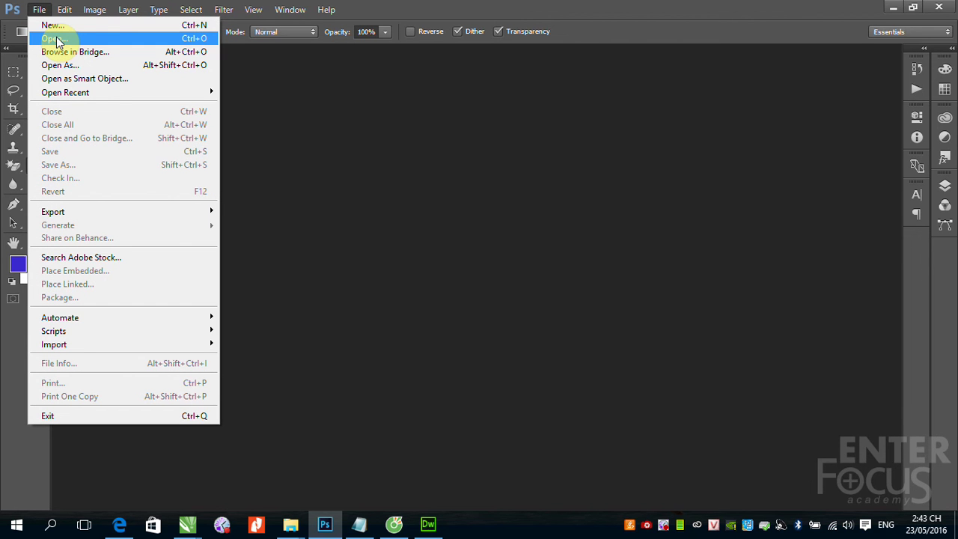
pyautogui.click(58, 39)
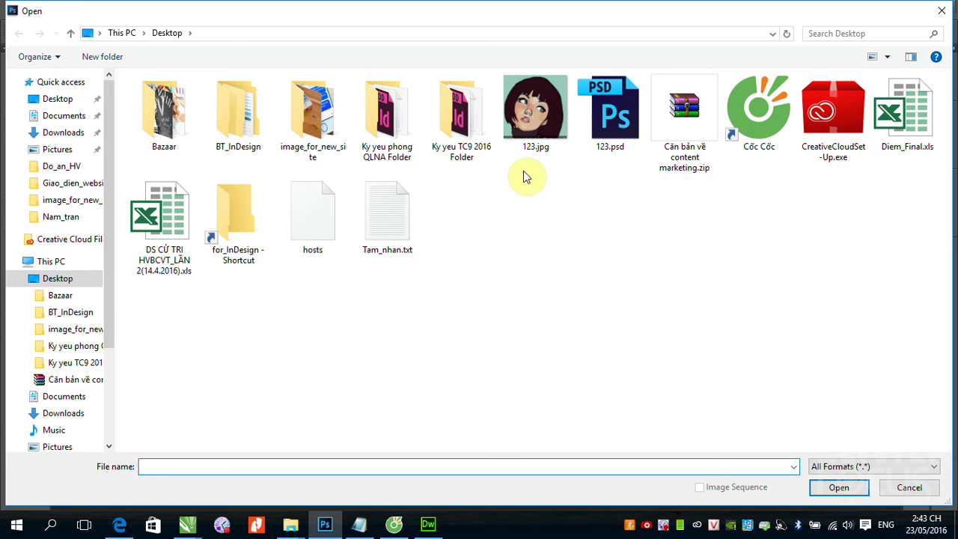
pyautogui.click(524, 121)
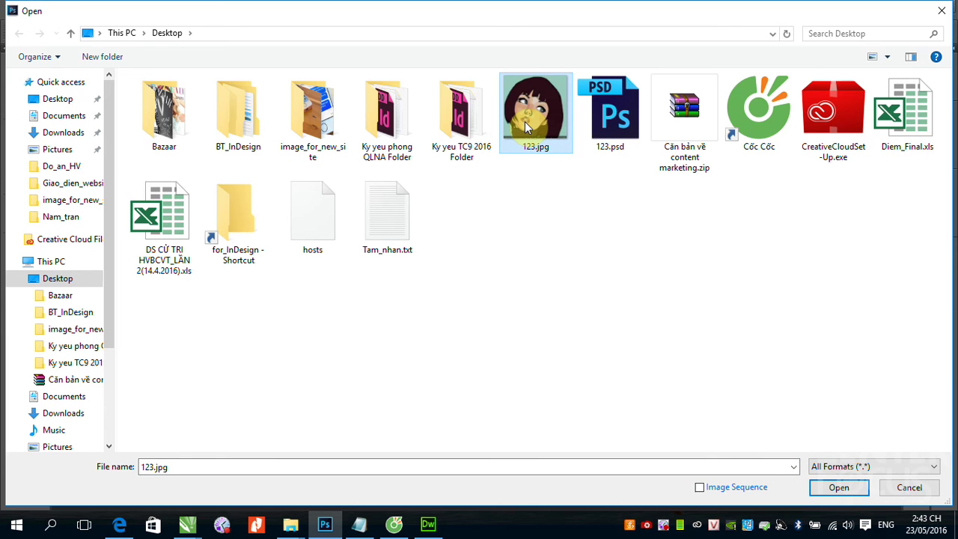
pyautogui.doubleClick(170, 112)
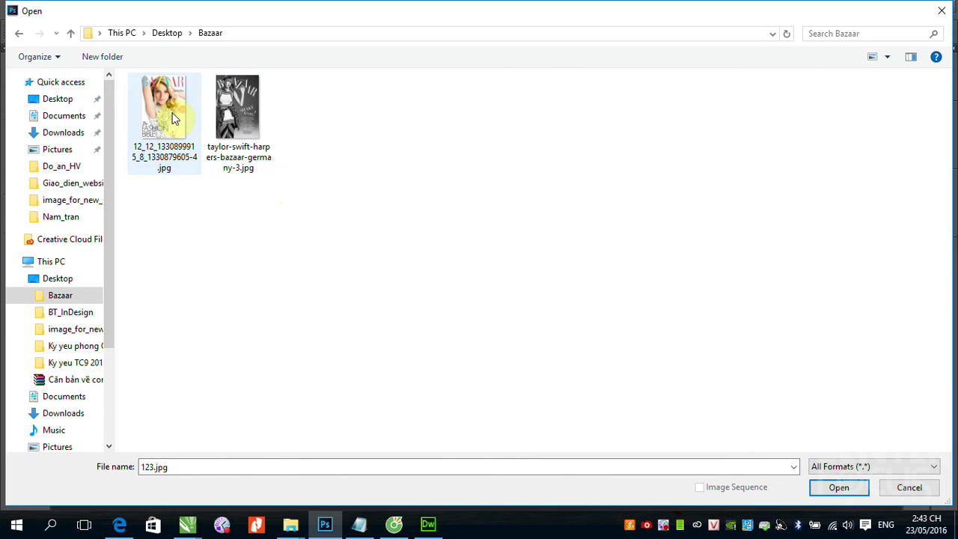
pyautogui.click(170, 112)
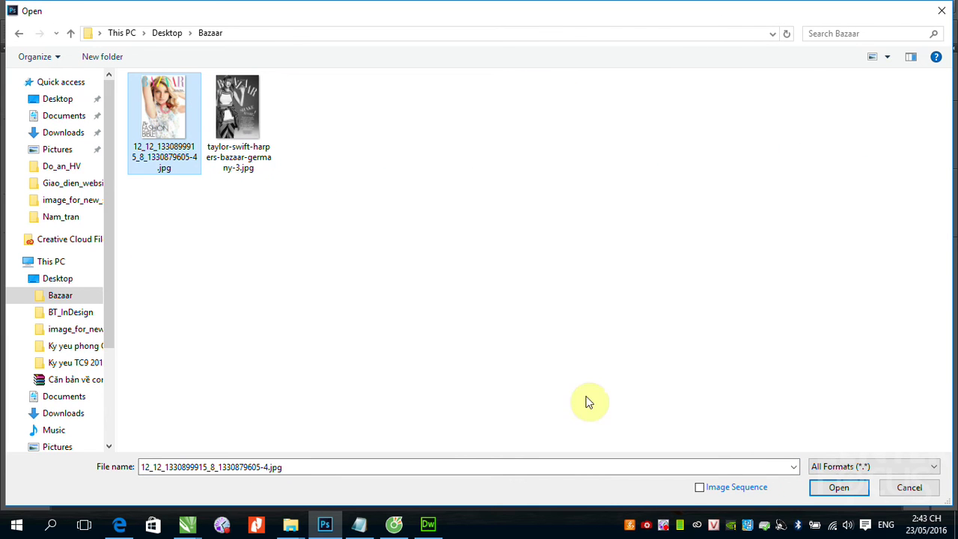
pyautogui.click(833, 489)
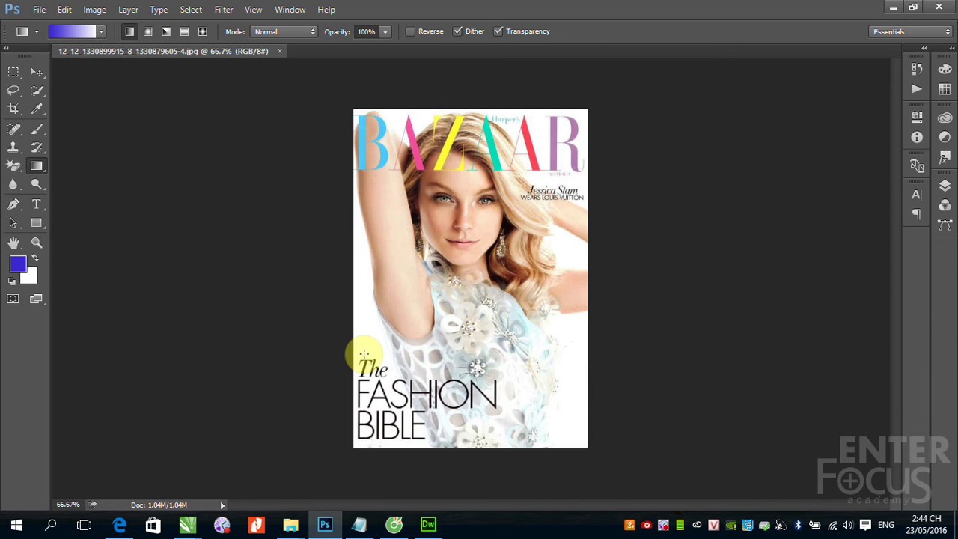
# Close the Fashion Bible cover and open the second Bazaar JPG, the Harper's Bazaar Germany cover
pyautogui.click(277, 52)
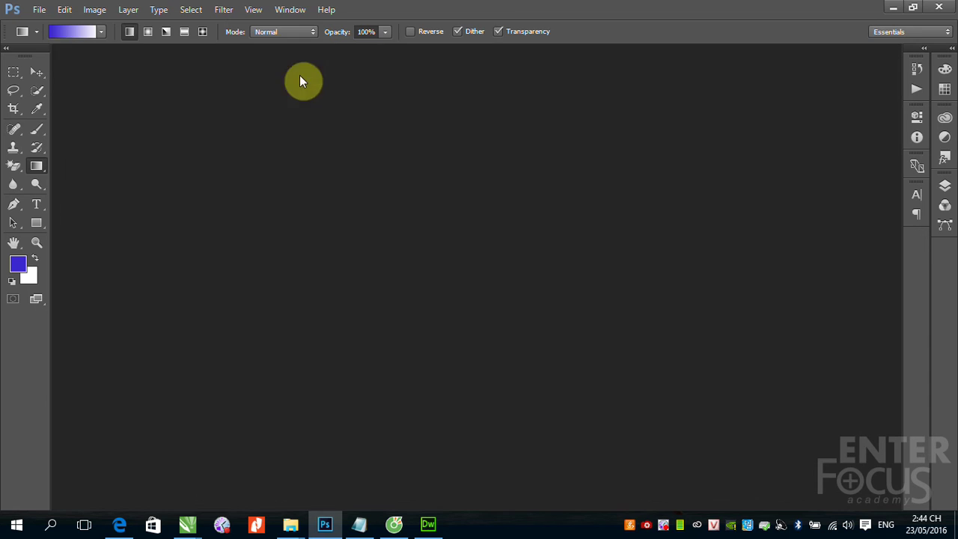
pyautogui.click(38, 71)
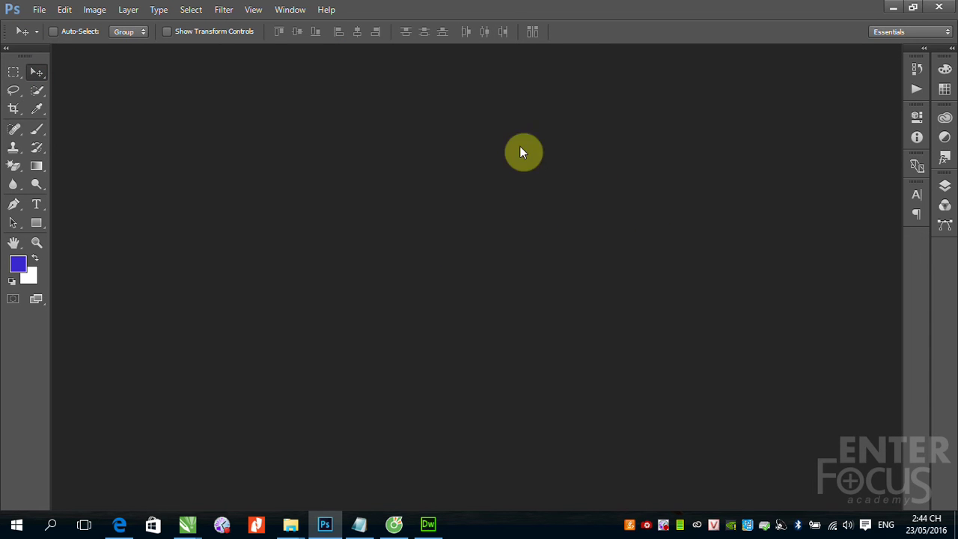
pyautogui.doubleClick(425, 245)
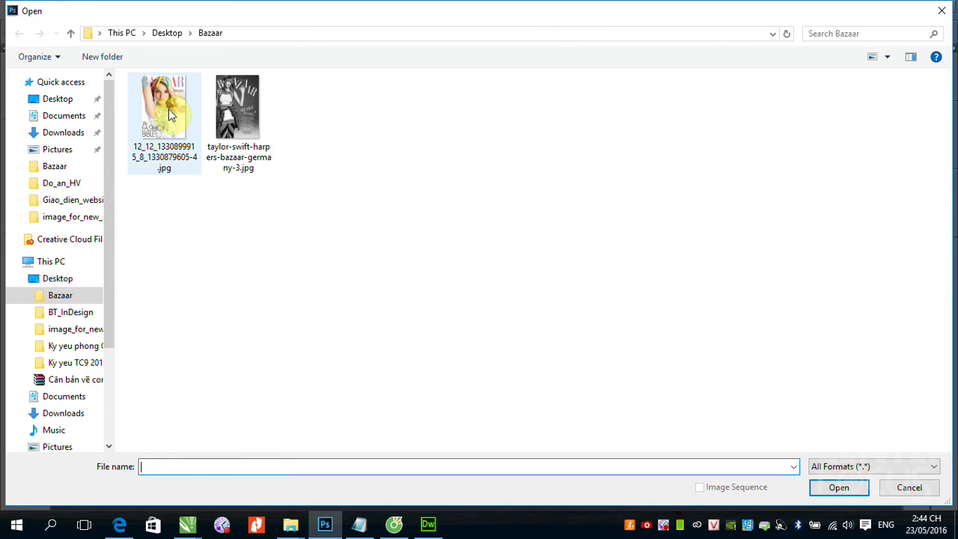
pyautogui.click(228, 139)
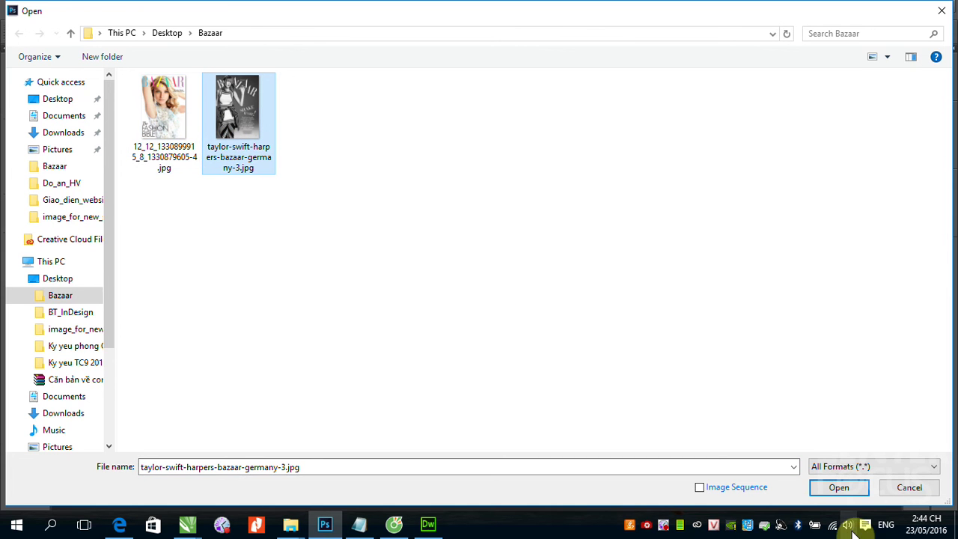
pyautogui.click(838, 487)
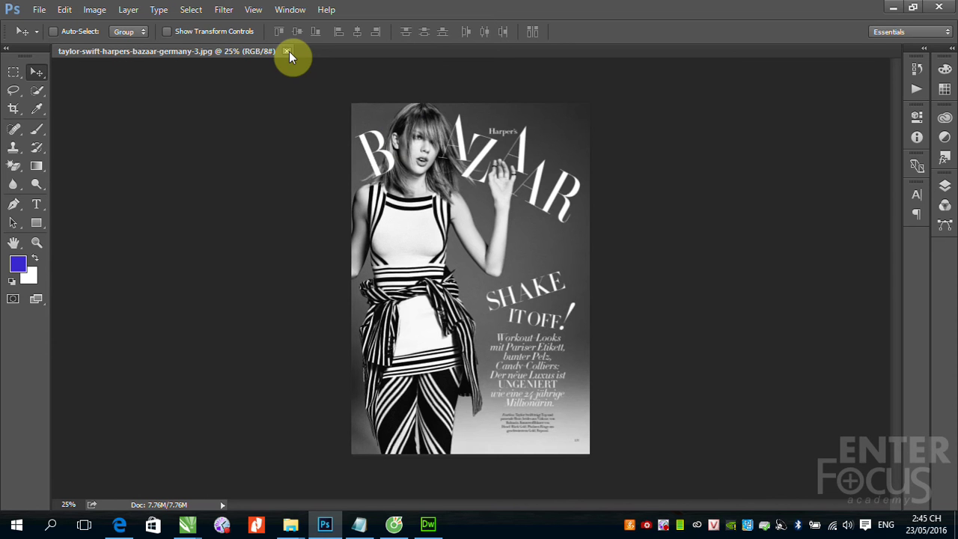
pyautogui.rightClick(663, 527)
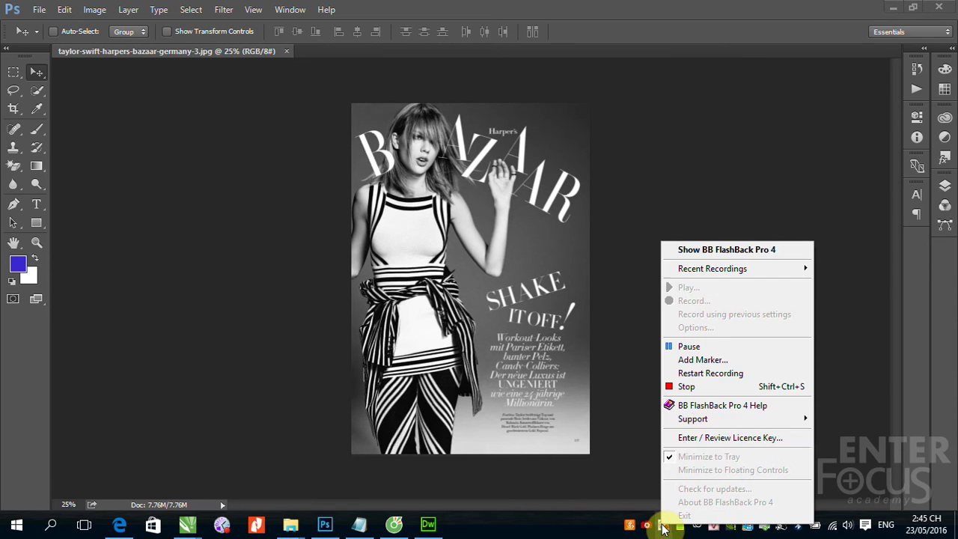